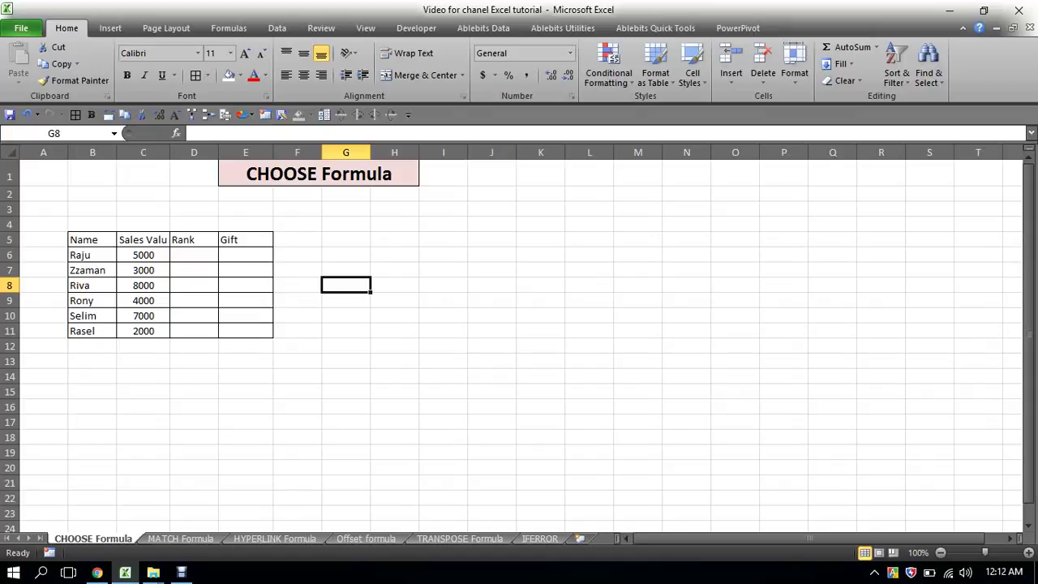
# Select the Name and Sales Value columns, then settle on the first Rank cell D6
pyautogui.click(91, 152)
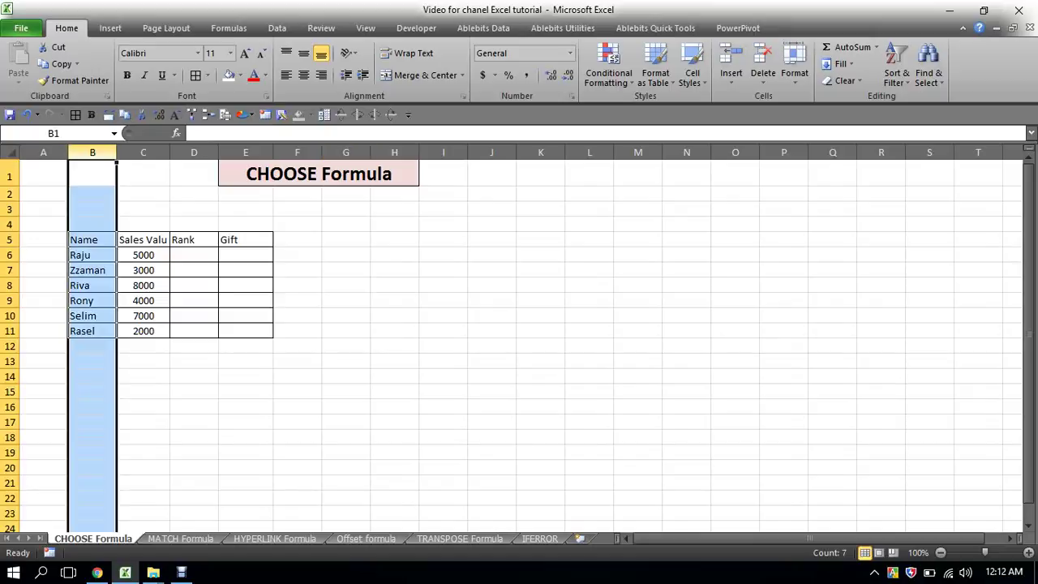
pyautogui.click(142, 153)
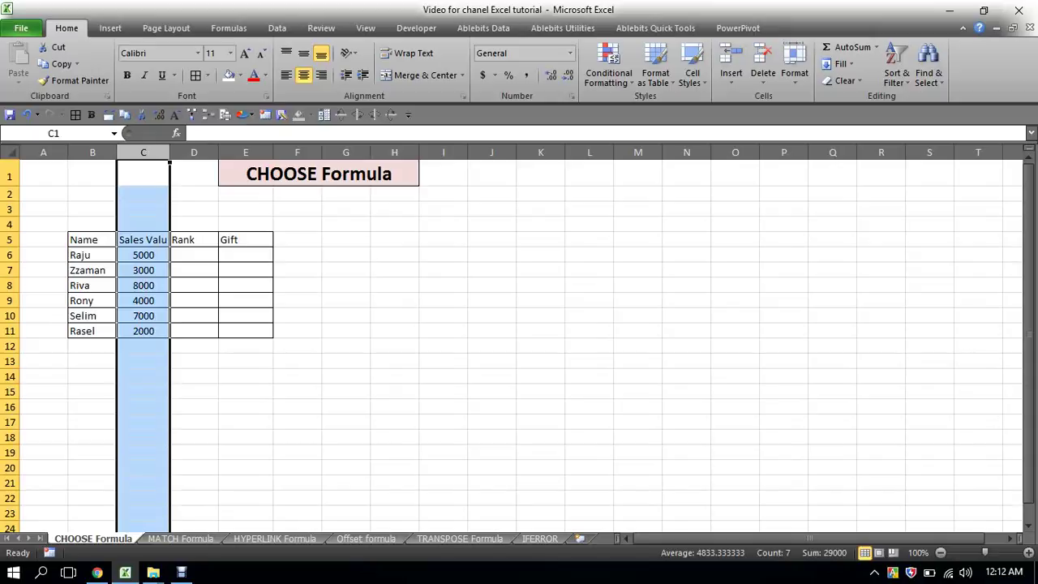
pyautogui.click(194, 255)
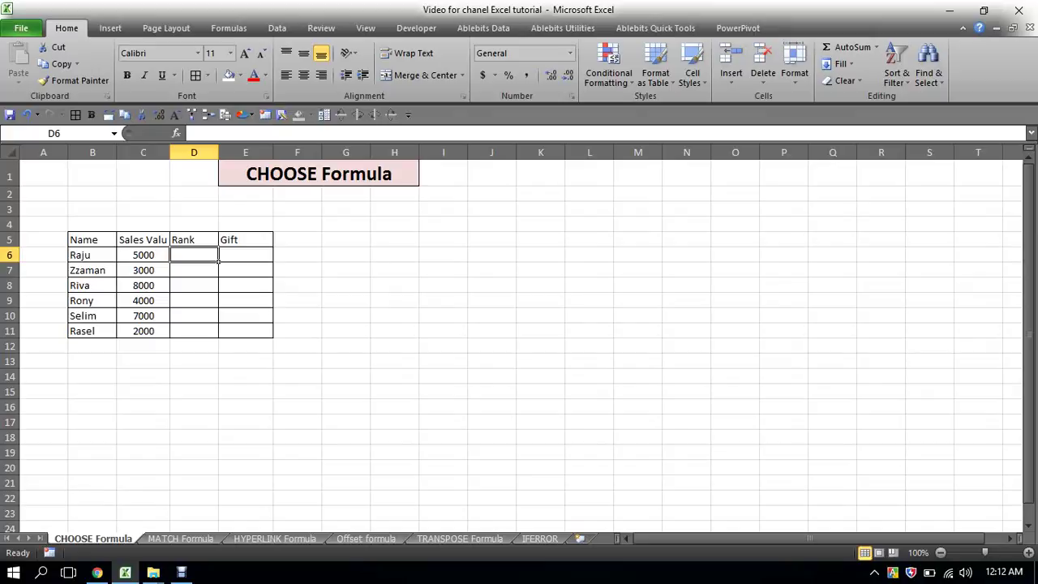
pyautogui.click(394, 330)
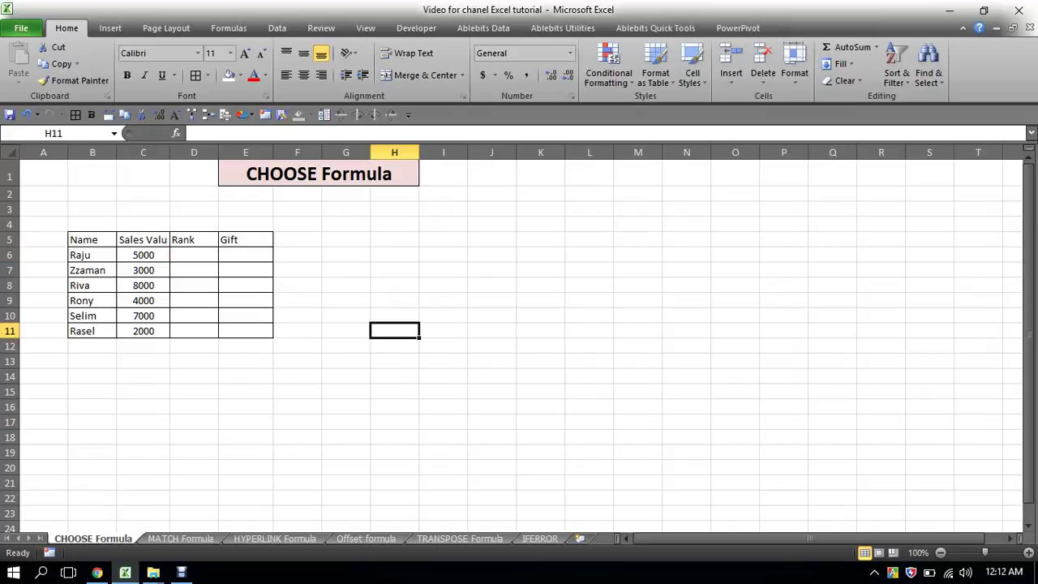
pyautogui.click(194, 255)
# Enter =RANK(C6,$C$6:$C$11) in D6, ranking the 5000 sale as 3
pyautogui.write('=')
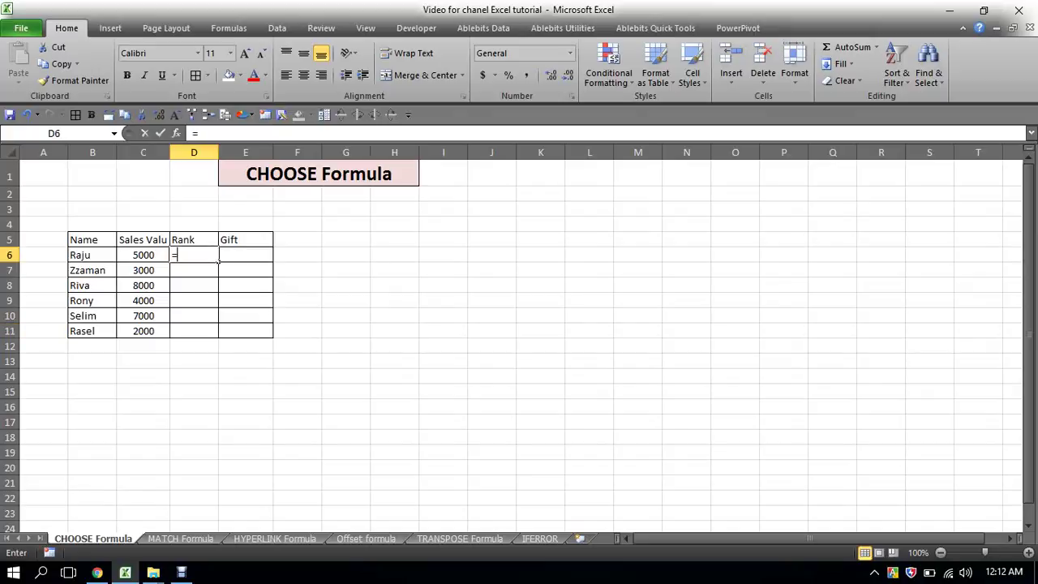
pyautogui.write('ran')
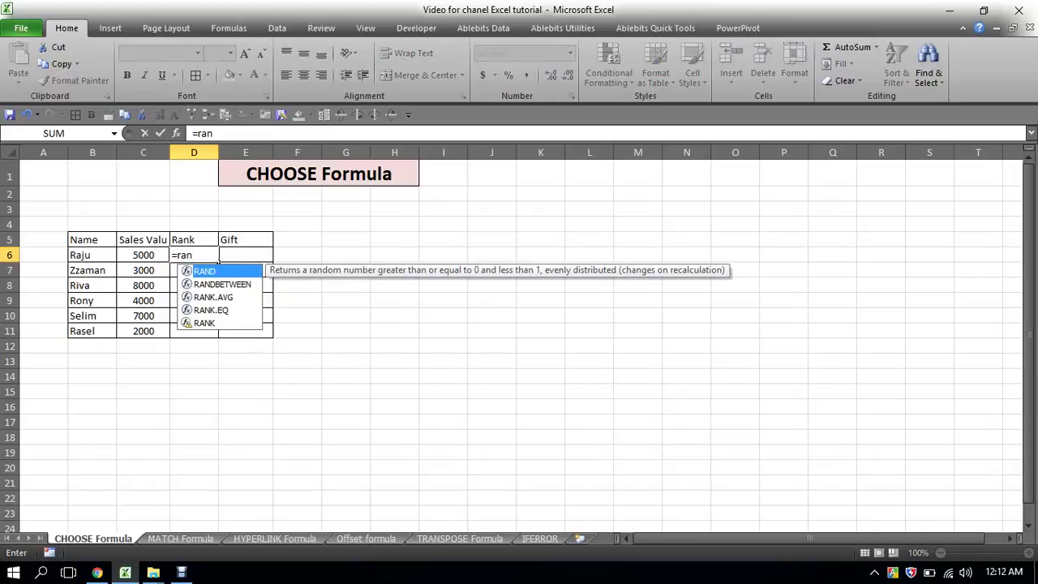
pyautogui.press('Down')
pyautogui.press('Down')
pyautogui.press('Down')
pyautogui.press('Tab')
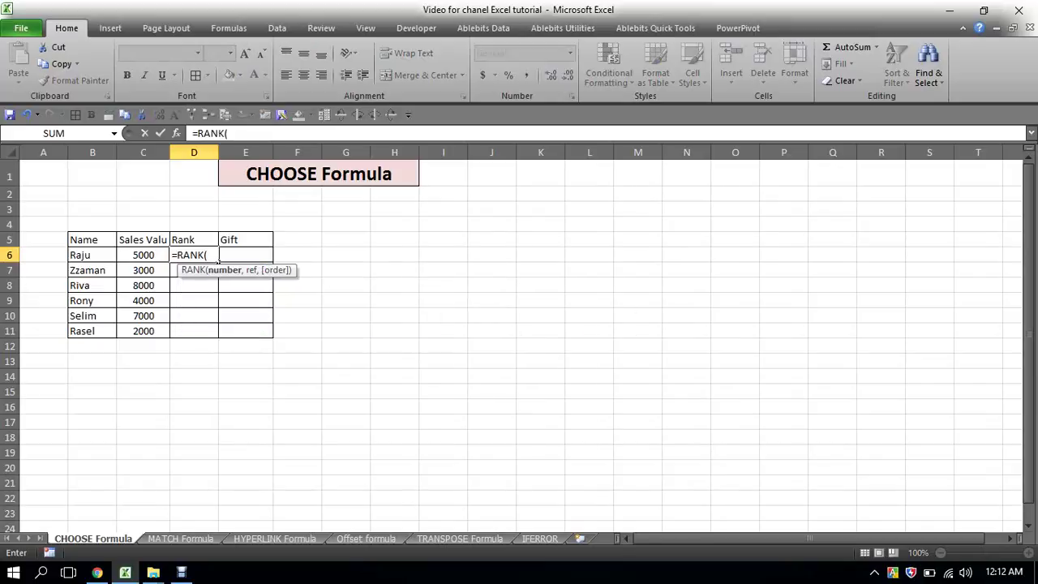
pyautogui.click(143, 255)
pyautogui.write(',')
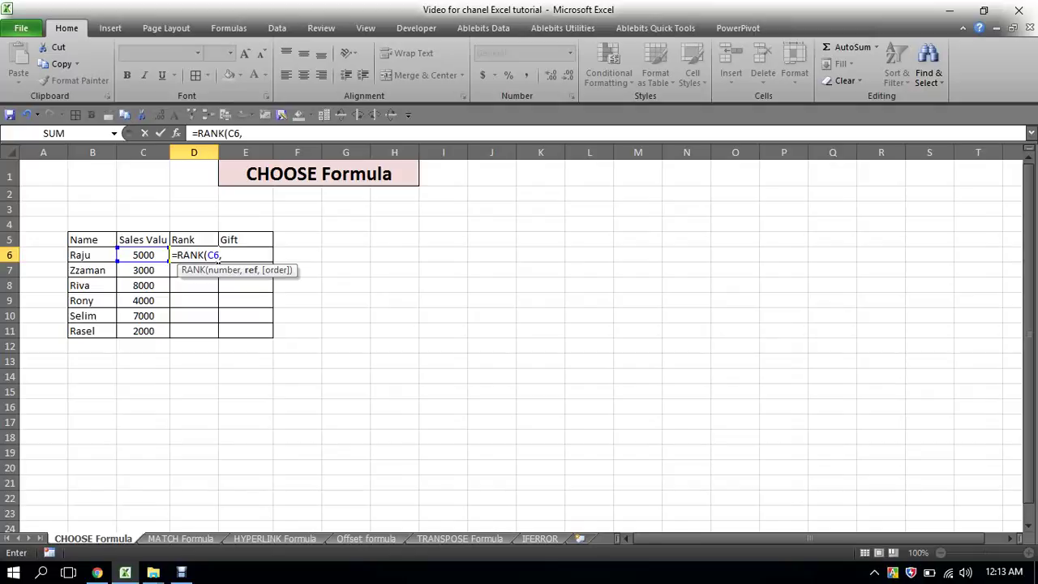
pyautogui.press('Left')
pyautogui.moveTo(142, 254); pyautogui.dragTo(143, 331)
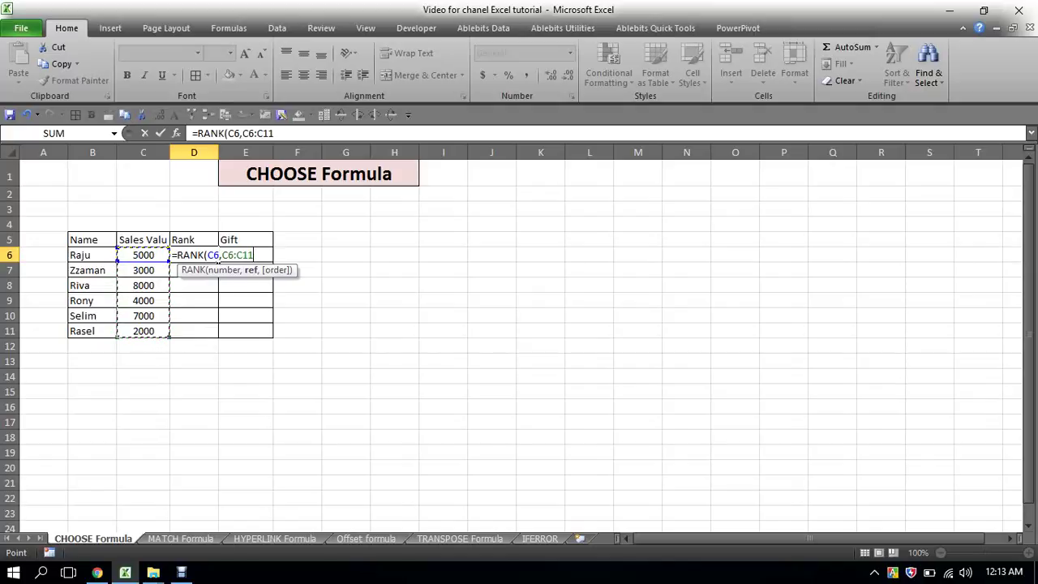
pyautogui.press('F4')
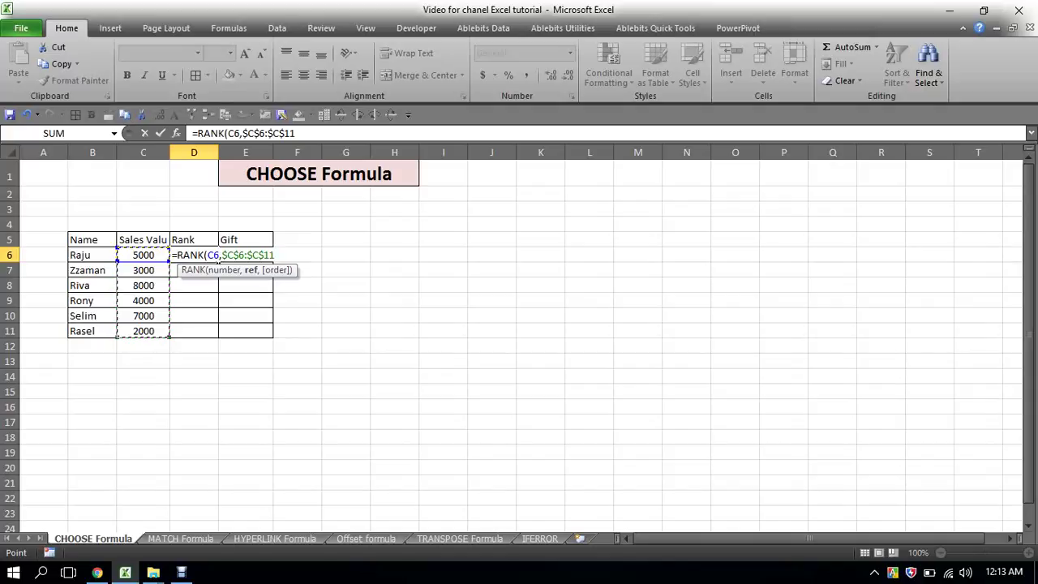
pyautogui.write(')')
pyautogui.press('Return')
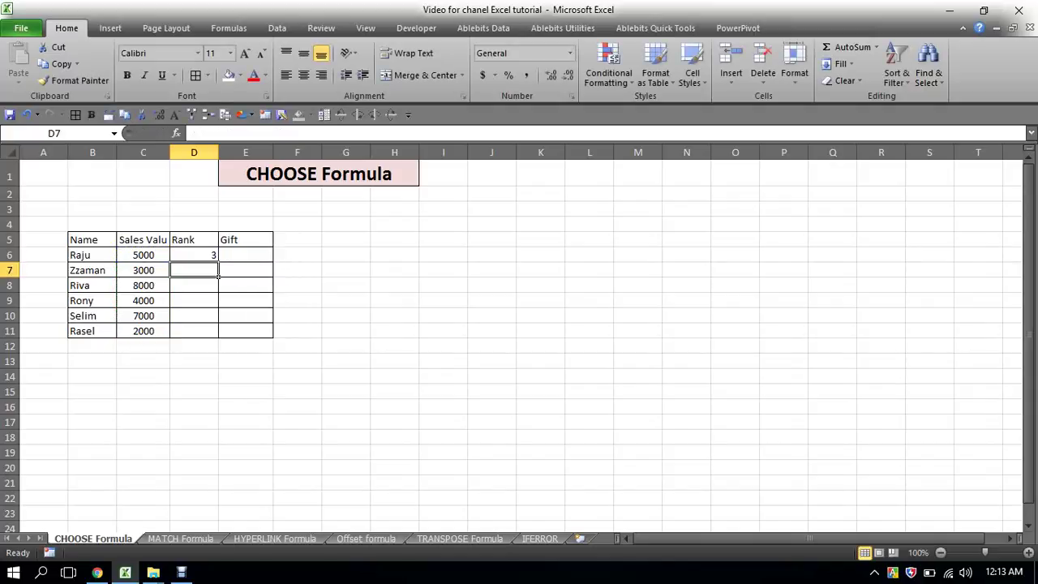
pyautogui.click(193, 255)
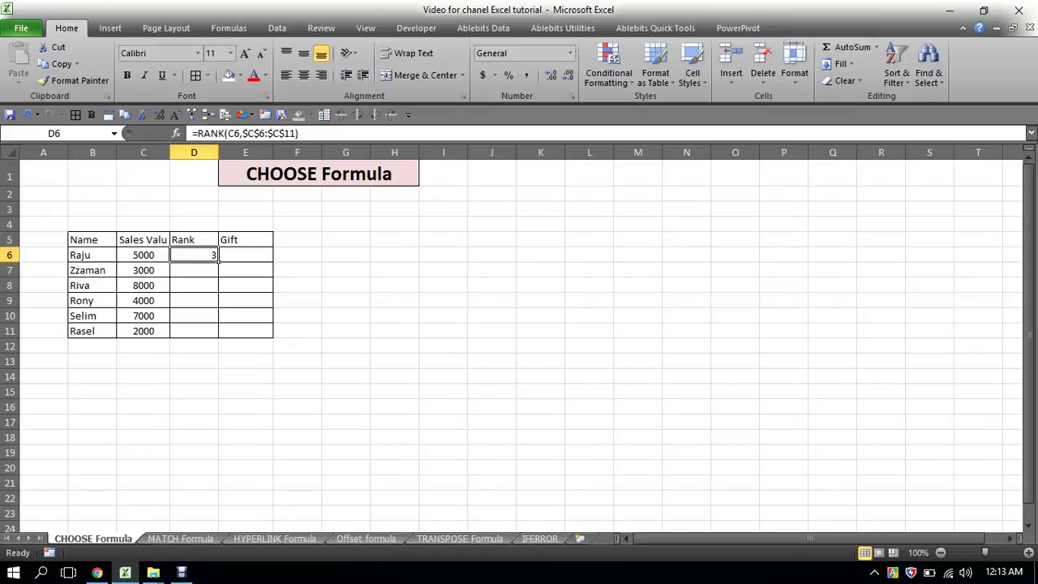
# Fill the rank formula from D6 down to D11, giving 5, 1, 4, 2 and 6
pyautogui.moveTo(218, 259); pyautogui.dragTo(218, 337)
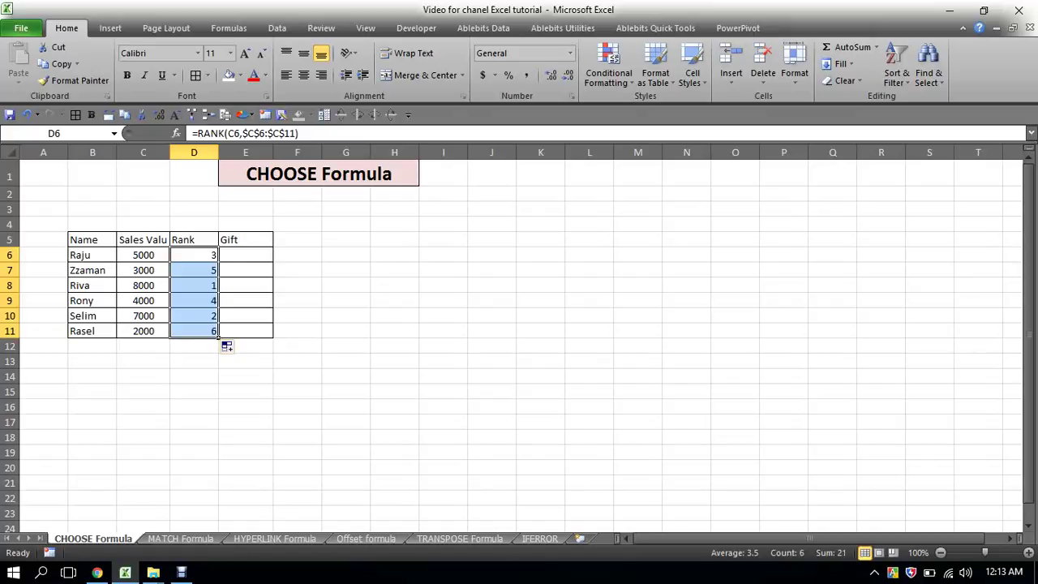
pyautogui.click(166, 287)
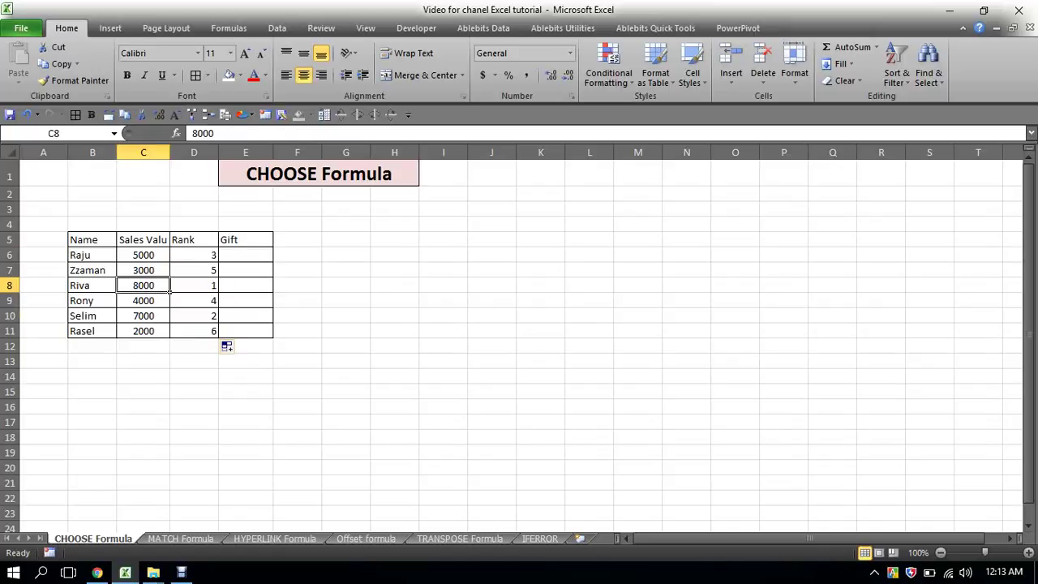
pyautogui.click(216, 289)
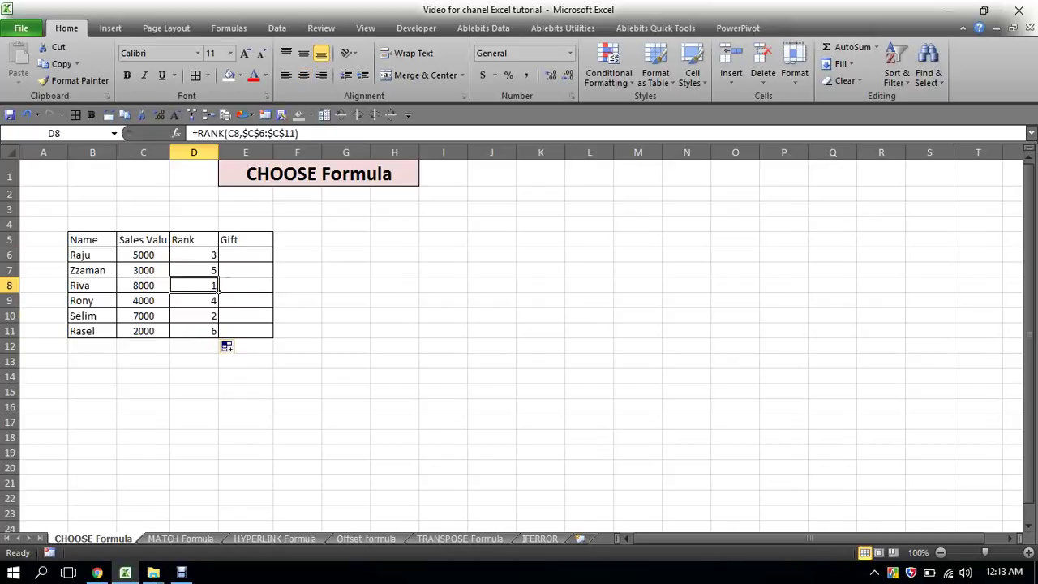
pyautogui.click(170, 290)
# Fill sales cells C8 (8000), C10 (7000) and C6 (5000) with yellow
pyautogui.hotkey('alt', 'h')
pyautogui.press('h')
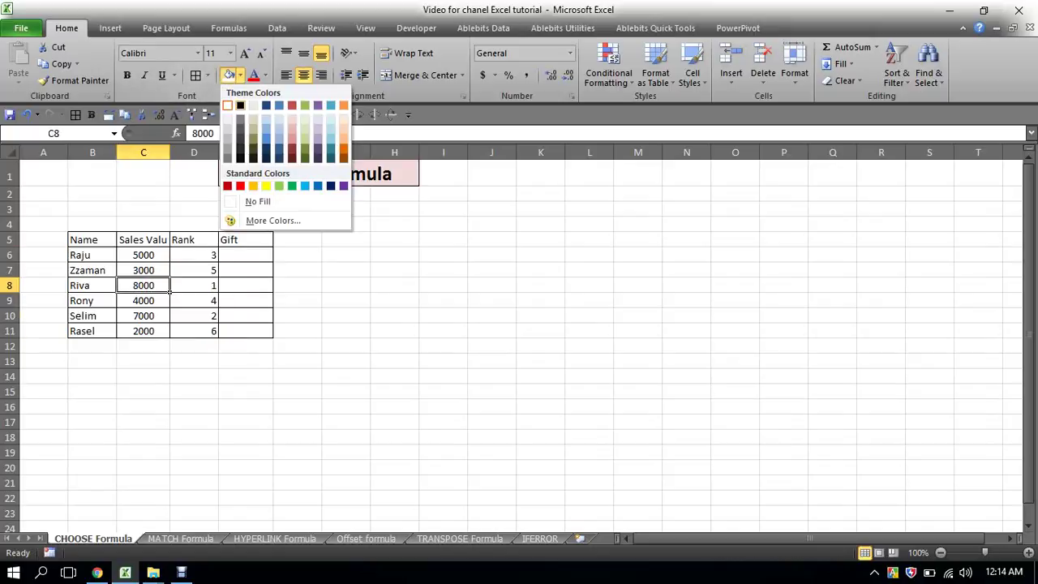
pyautogui.press('Right')
pyautogui.press('Down')
pyautogui.press('Down')
pyautogui.press('Down')
pyautogui.press('Right')
pyautogui.press('Right')
pyautogui.press('Return')
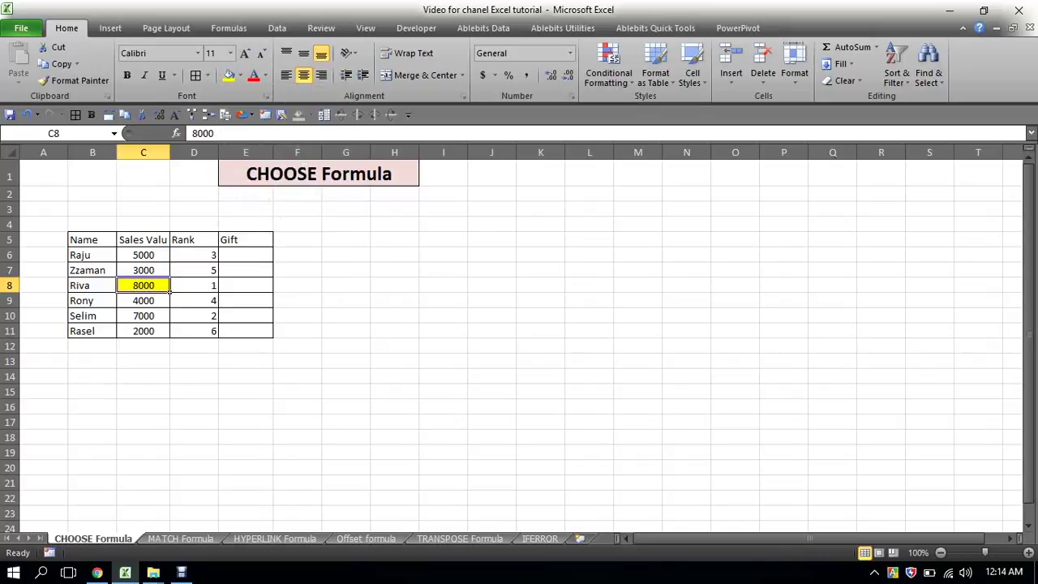
pyautogui.click(168, 318)
pyautogui.press('F4')
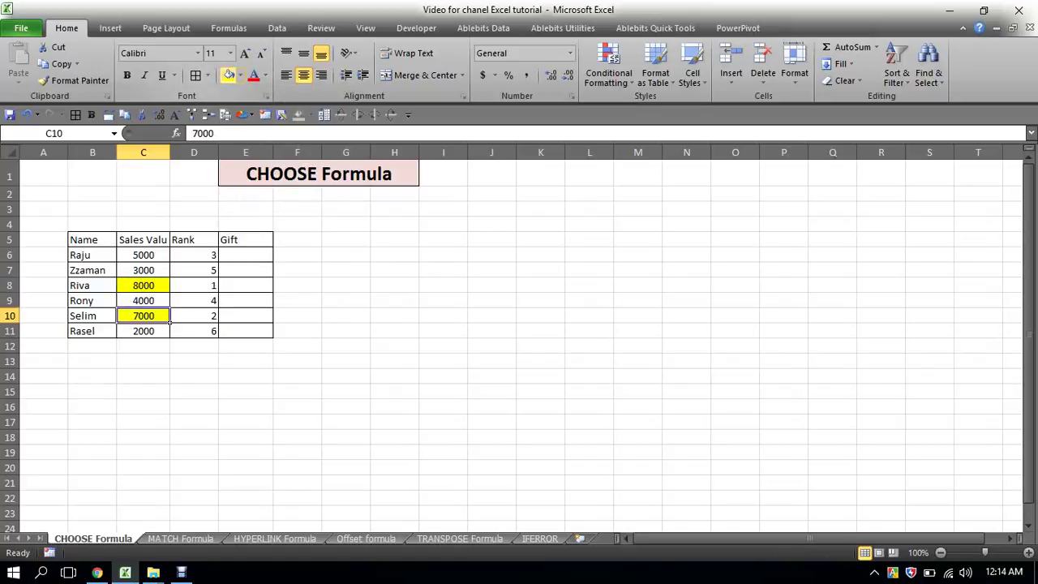
pyautogui.click(162, 257)
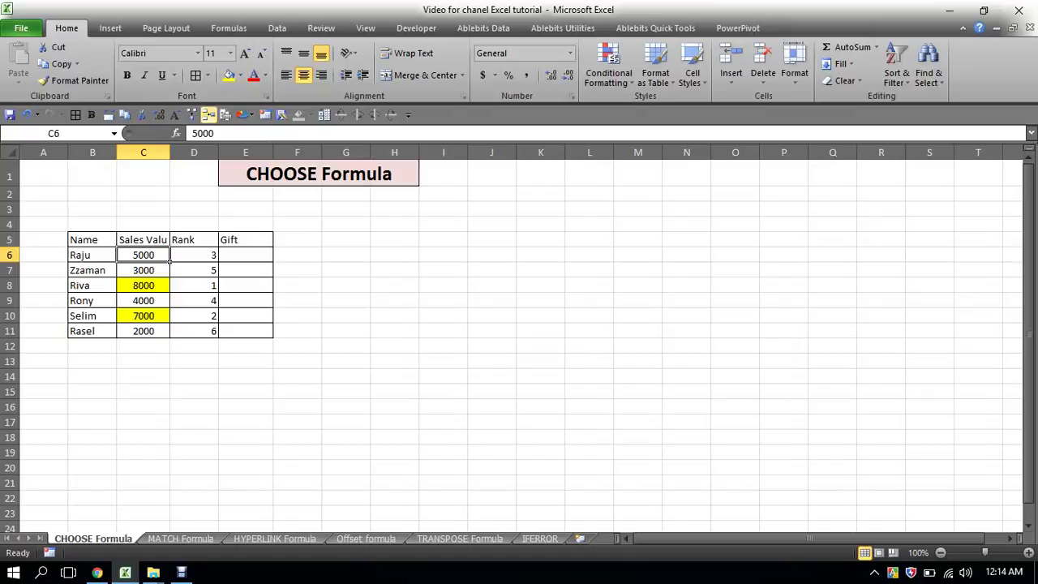
pyautogui.press('F4')
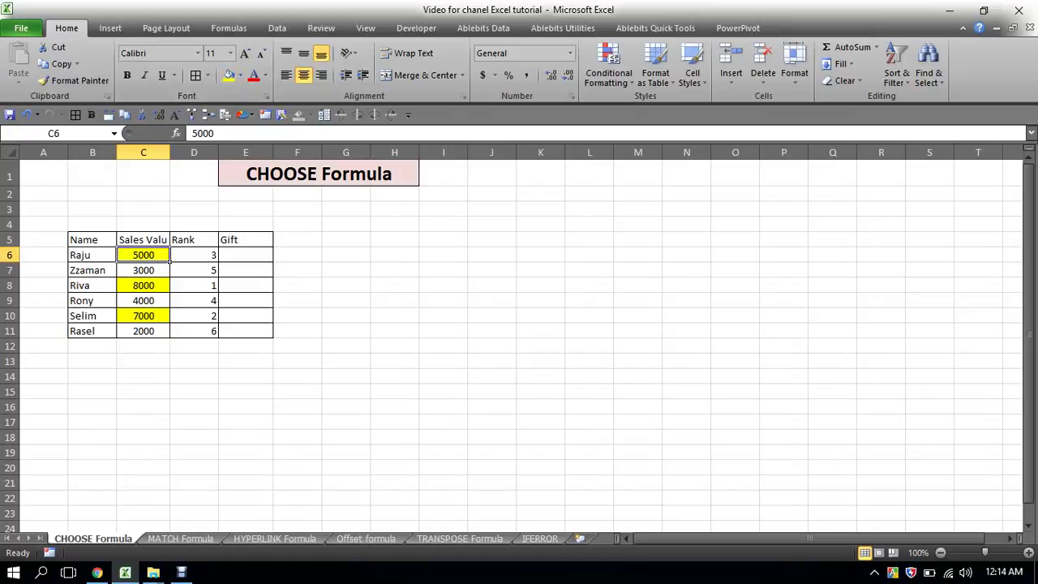
pyautogui.click(271, 258)
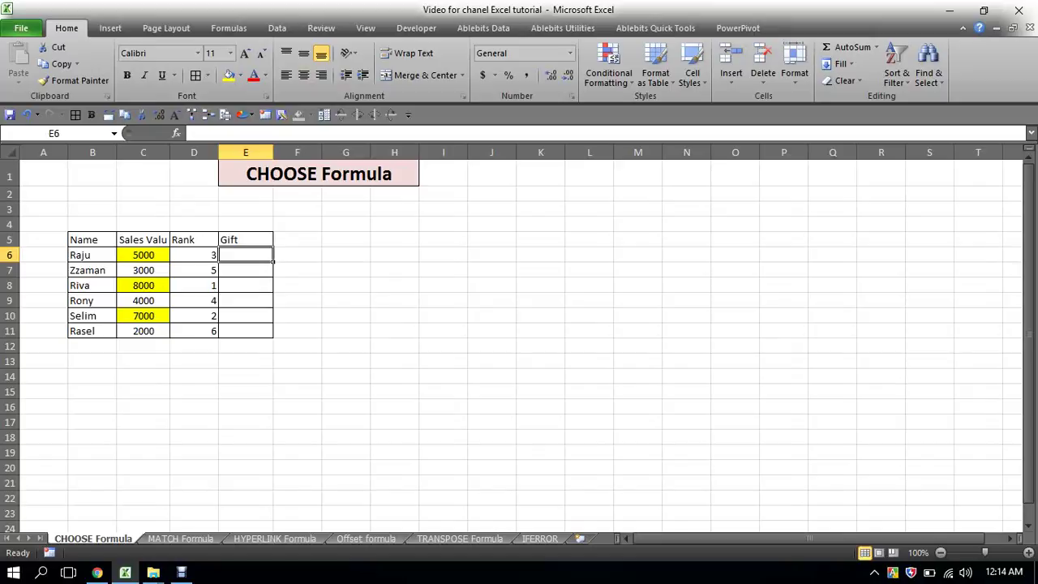
# Enter =CHOOSE(D6,"LED TV","Laptop","Monitor") in E6, which shows Monitor
pyautogui.write('=')
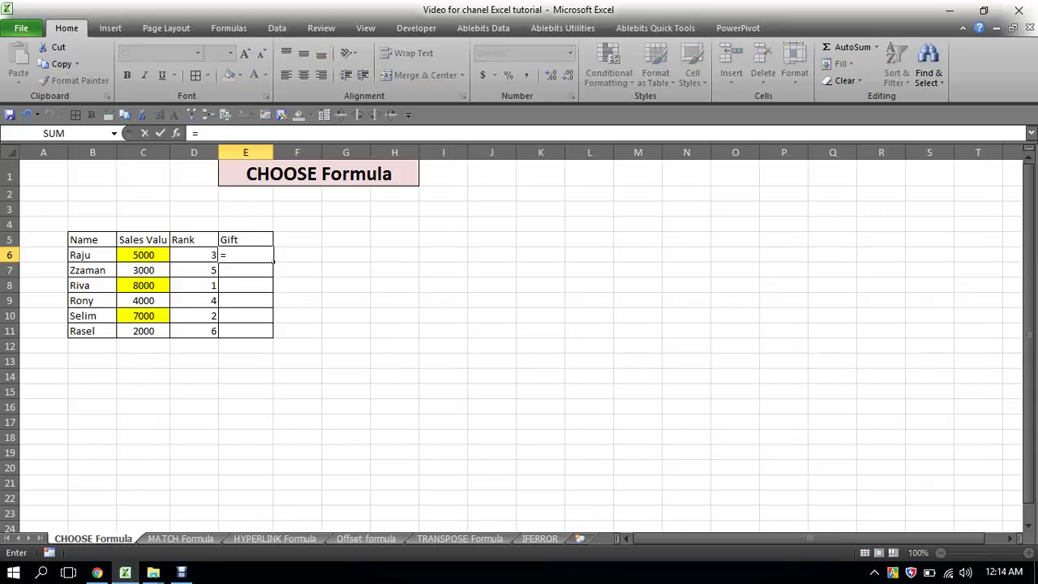
pyautogui.write('cho')
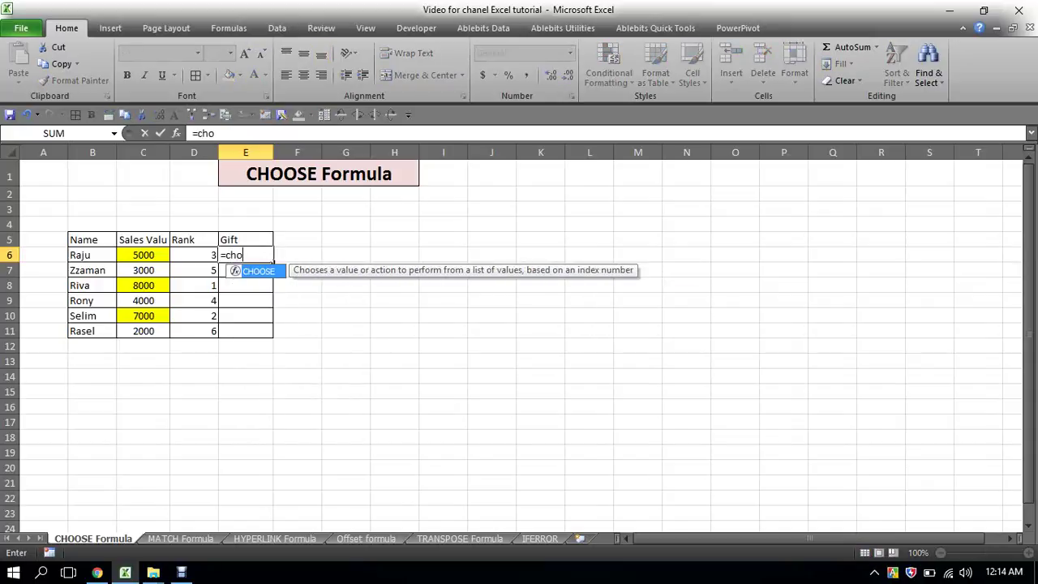
pyautogui.press('Tab')
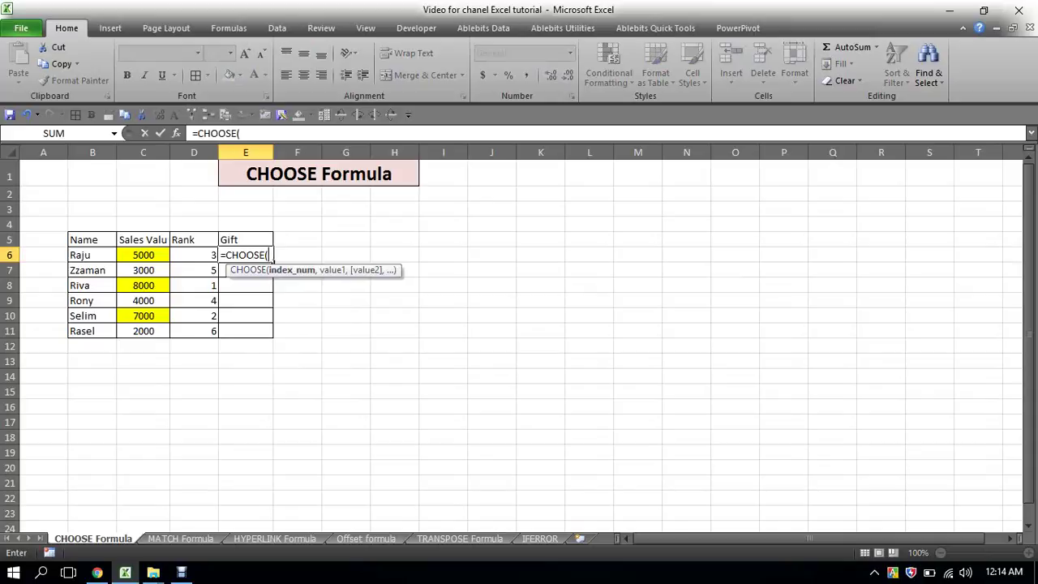
pyautogui.click(193, 254)
pyautogui.write(',')
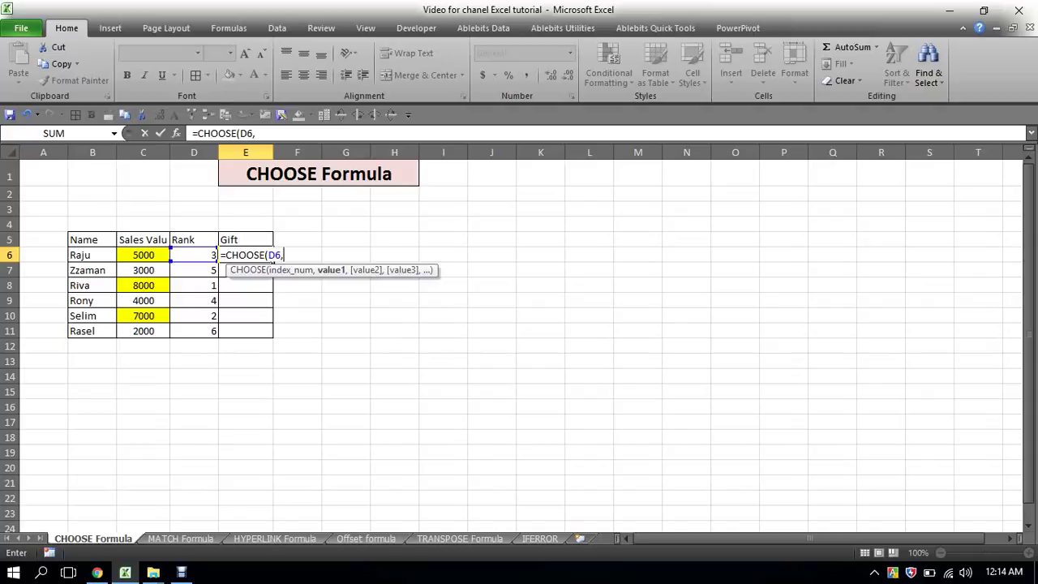
pyautogui.write('"')
pyautogui.write('LED ')
pyautogui.write('TV')
pyautogui.write('",')
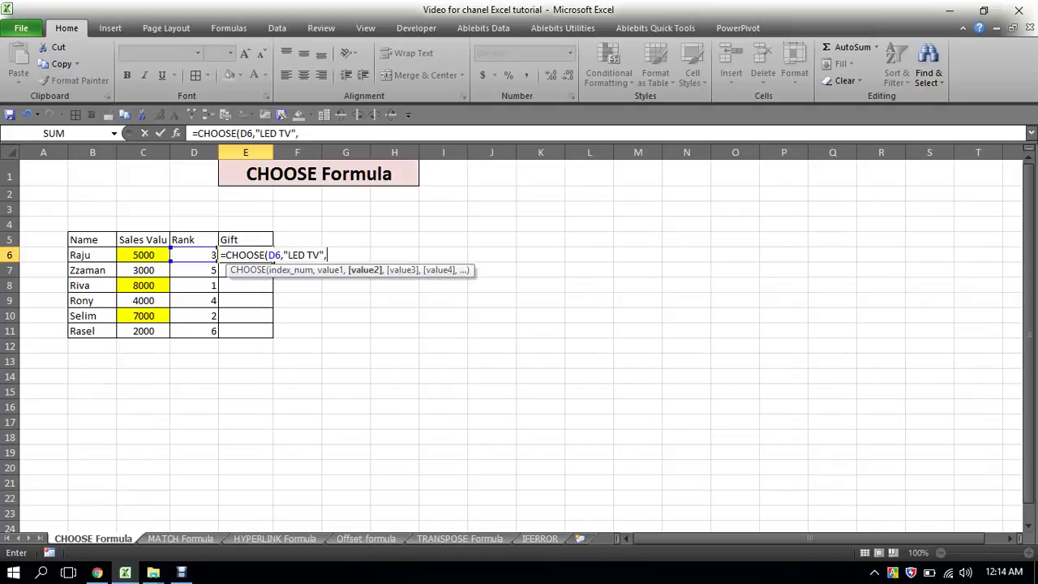
pyautogui.write('"')
pyautogui.write('Lao')
pyautogui.press('BackSpace')
pyautogui.write('p')
pyautogui.write('top')
pyautogui.write('",')
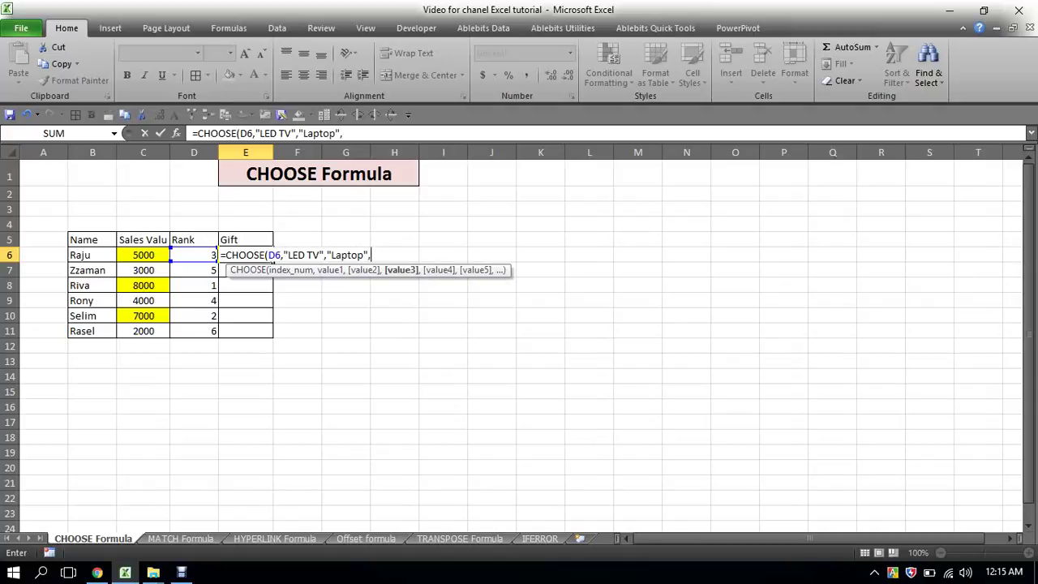
pyautogui.write('Mo')
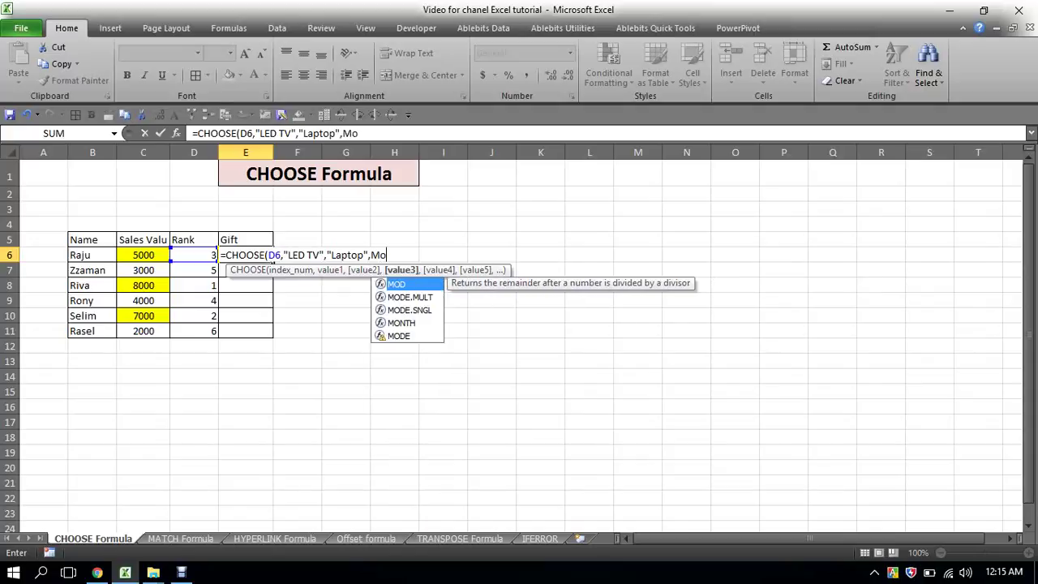
pyautogui.write('nitor')
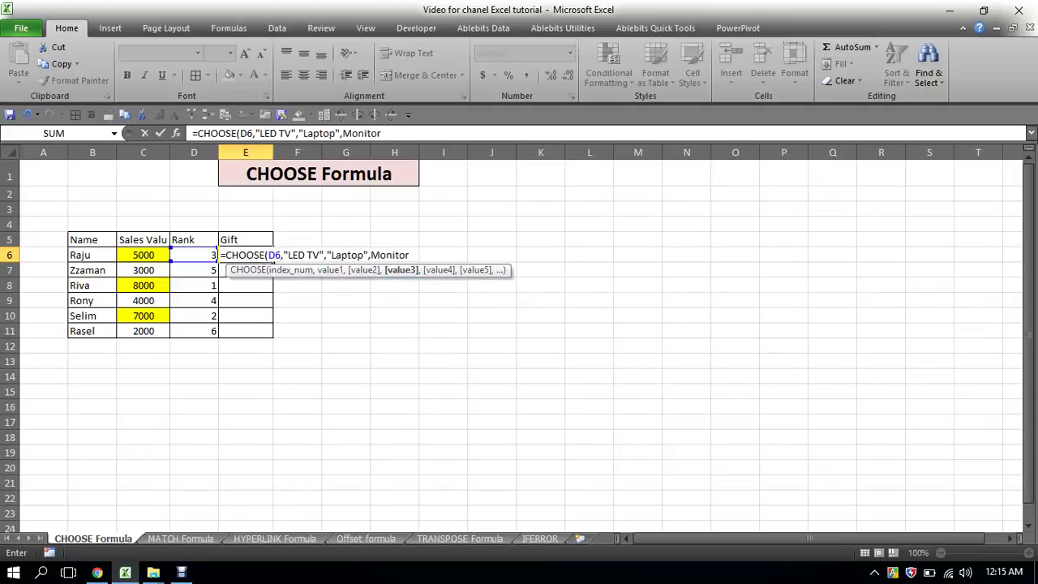
pyautogui.click(345, 133)
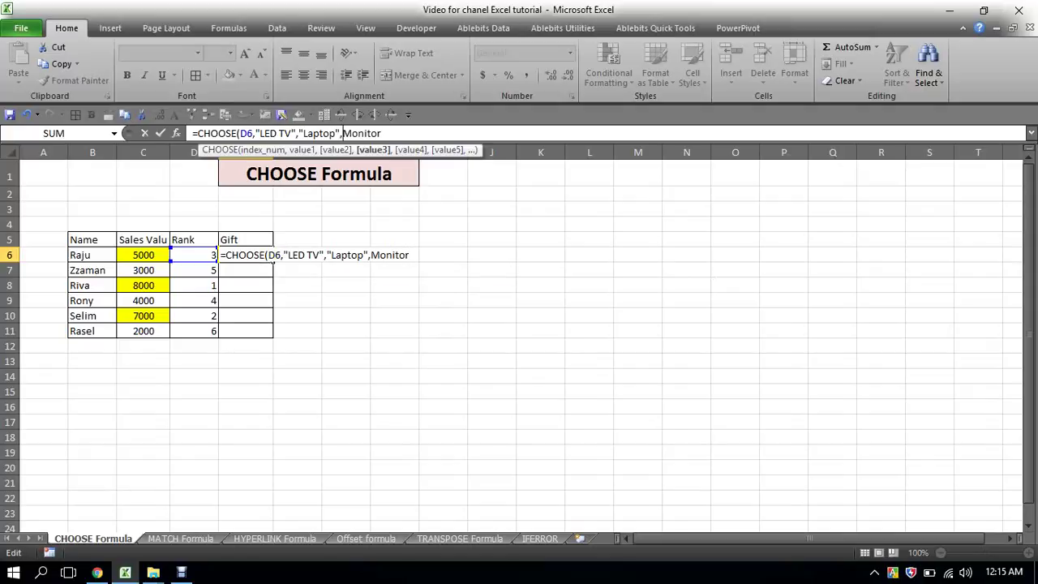
pyautogui.write('",')
pyautogui.write('"')
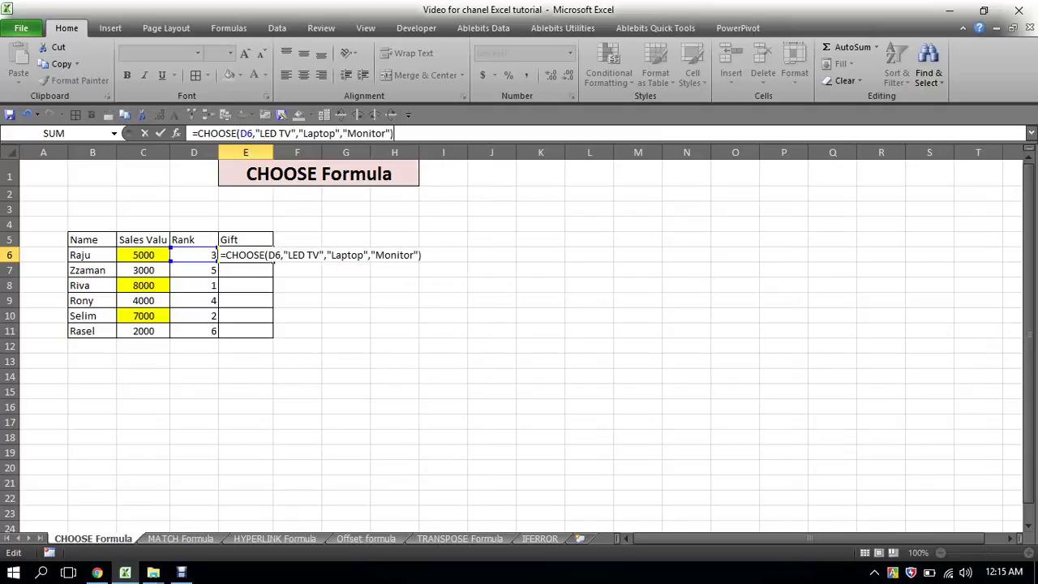
pyautogui.press('Return')
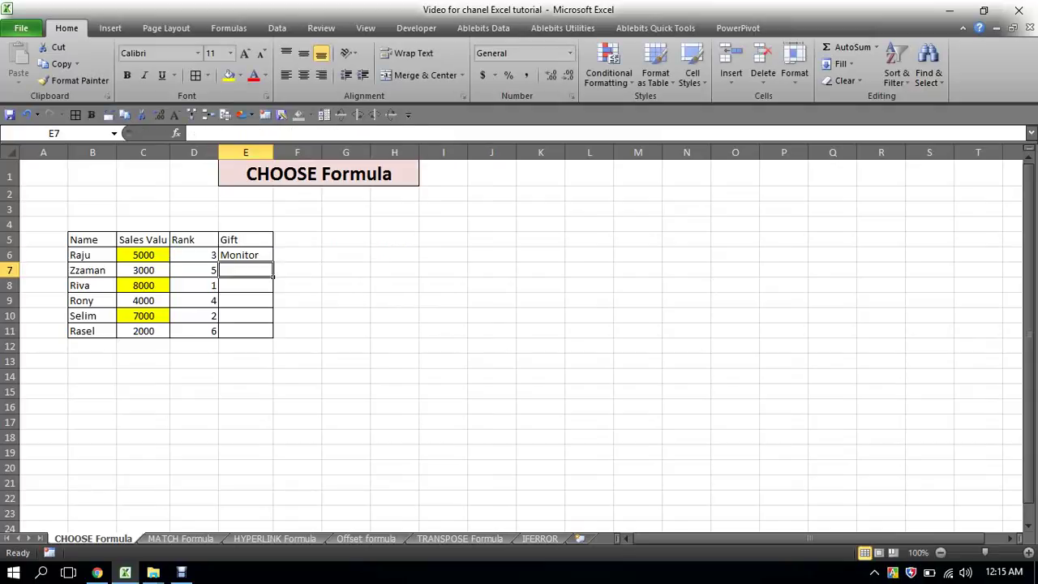
# Copy the E6 CHOOSE formula down to E11 and check the rank and gift formulas in rows 6, 8 and 10
pyautogui.click(245, 255)
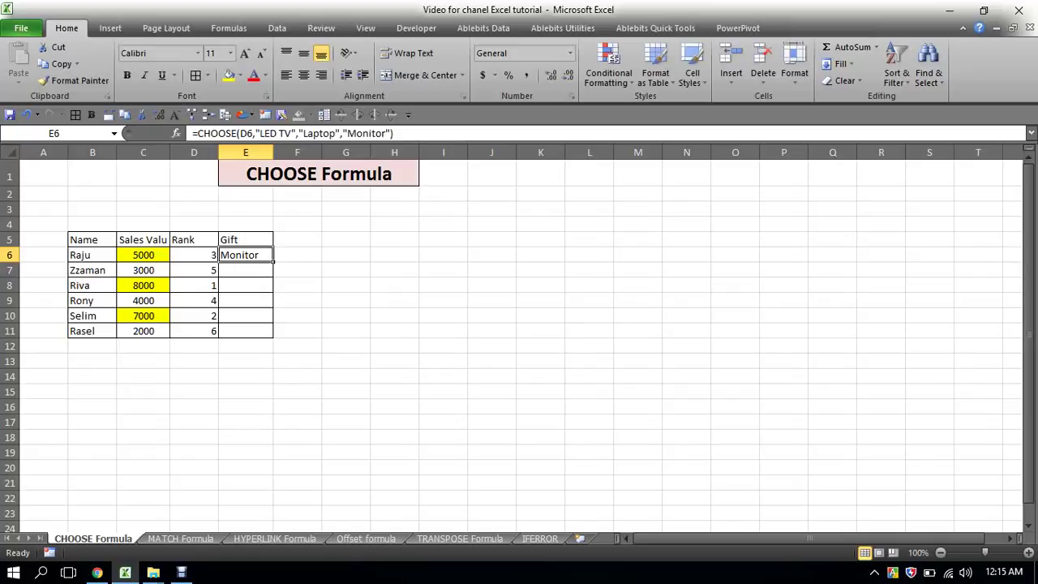
pyautogui.doubleClick(273, 261)
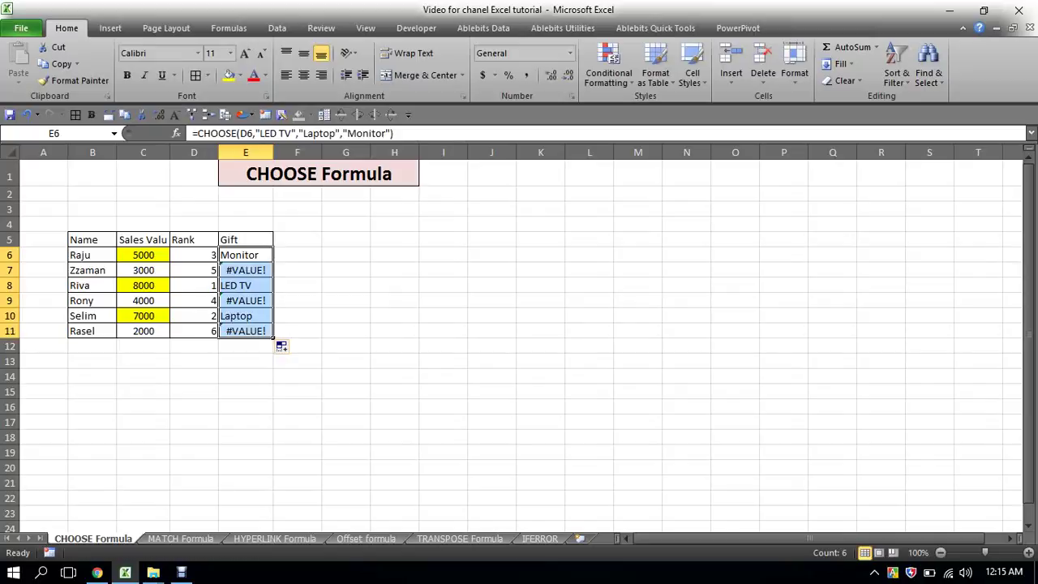
pyautogui.click(193, 254)
pyautogui.click(246, 254)
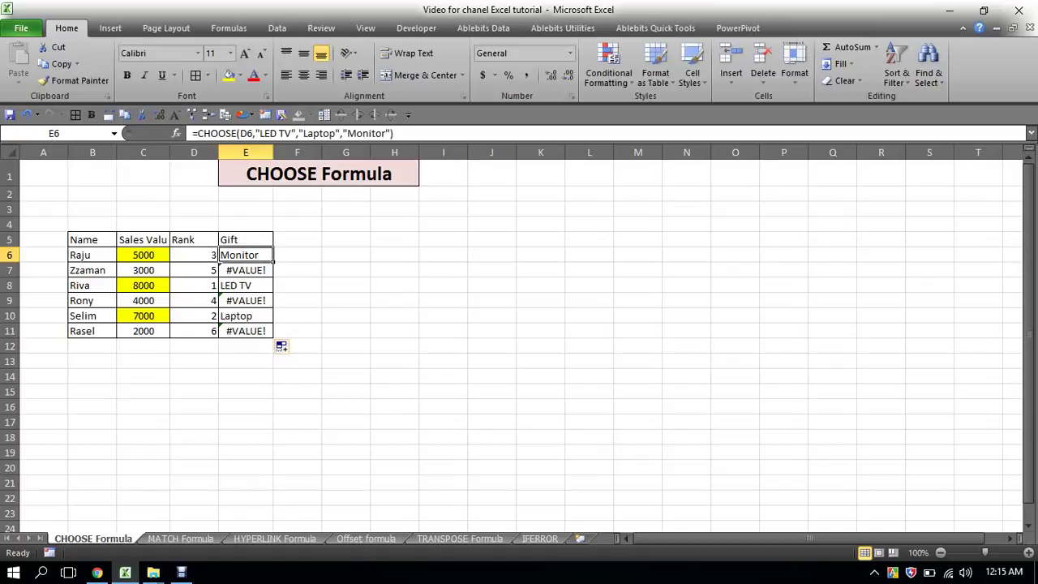
pyautogui.click(215, 288)
pyautogui.click(222, 289)
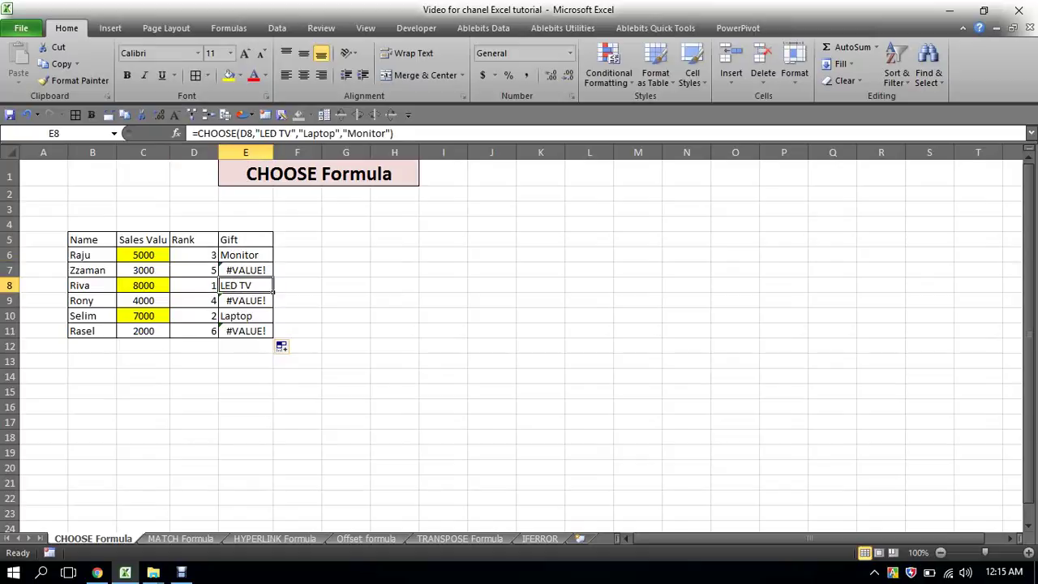
pyautogui.click(216, 319)
pyautogui.click(222, 318)
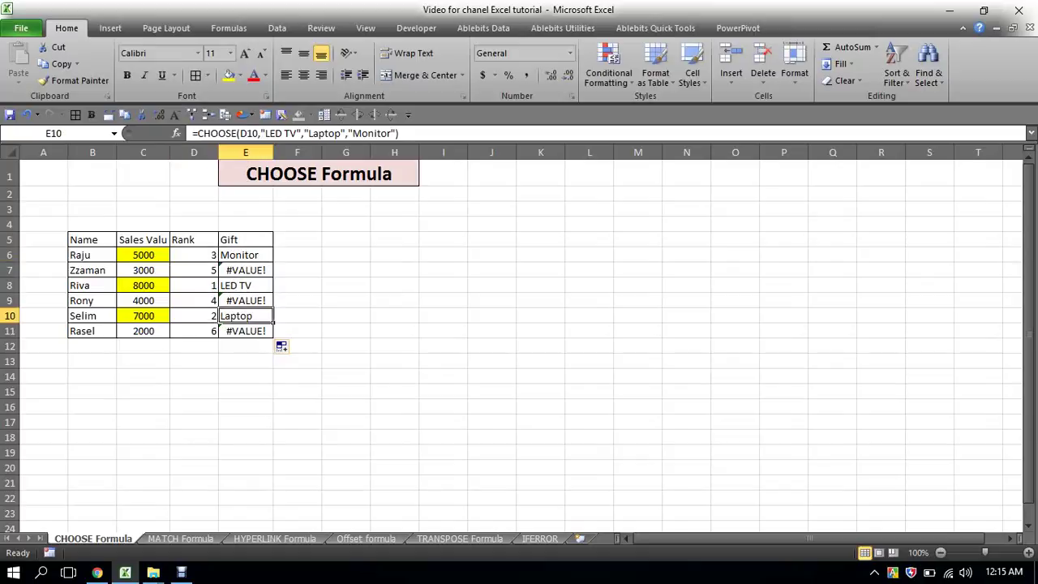
# Fill the ranges C6:E6, C8:E8 and C10:E10 with yellow
pyautogui.moveTo(142, 255); pyautogui.dragTo(245, 254)
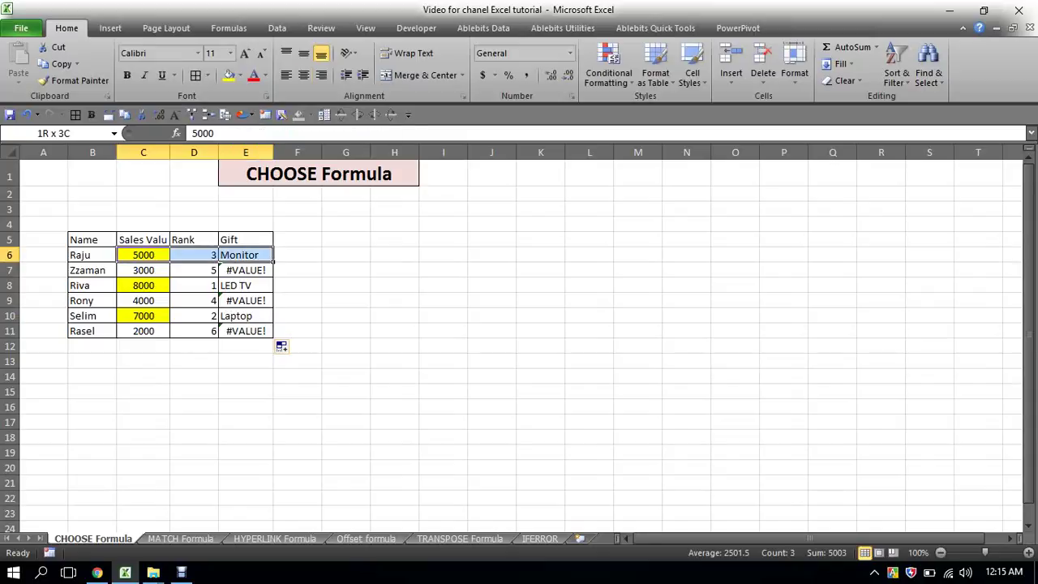
pyautogui.click(230, 75)
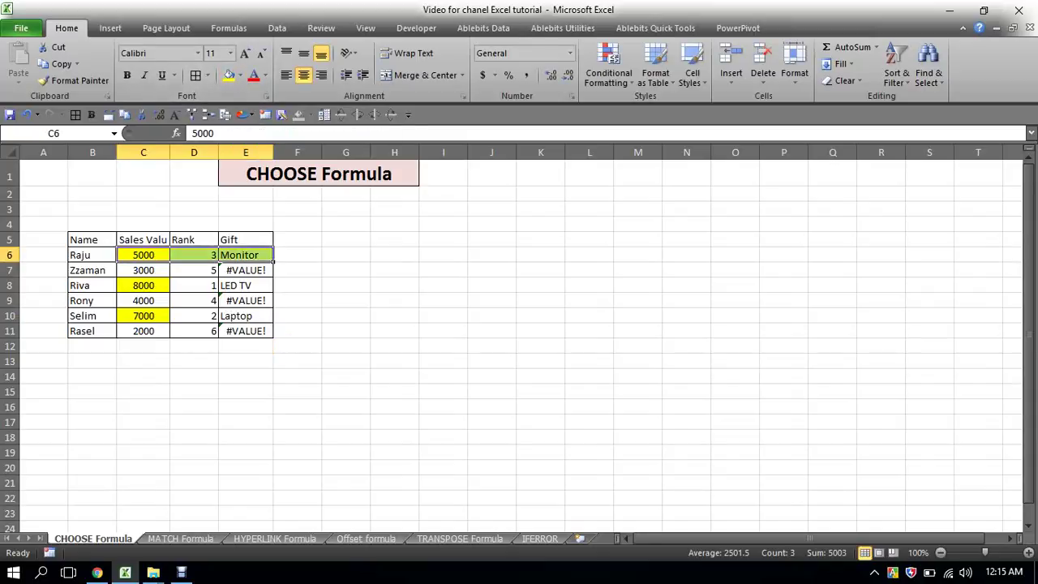
pyautogui.moveTo(143, 286); pyautogui.dragTo(245, 286)
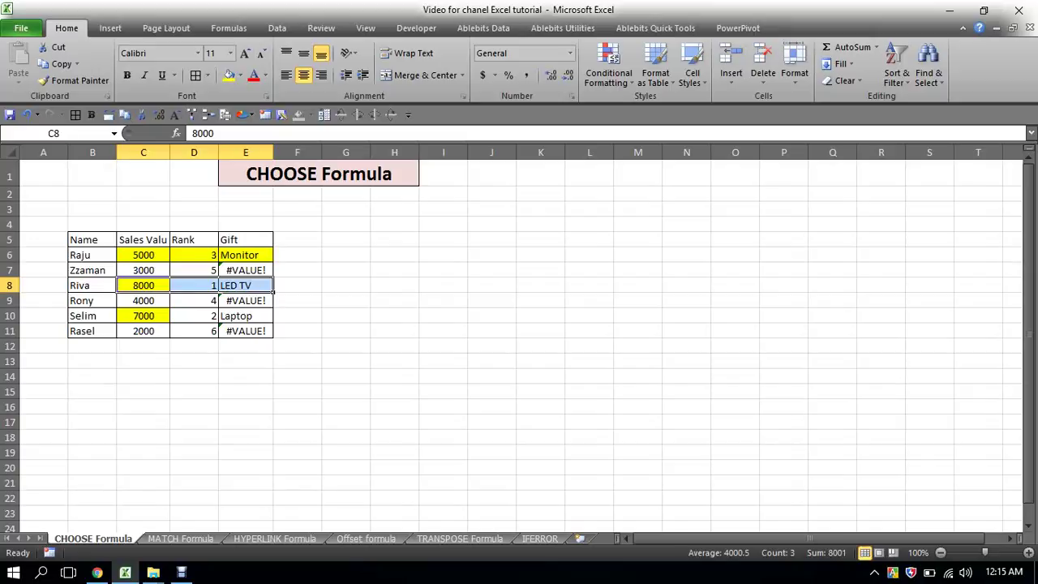
pyautogui.click(230, 75)
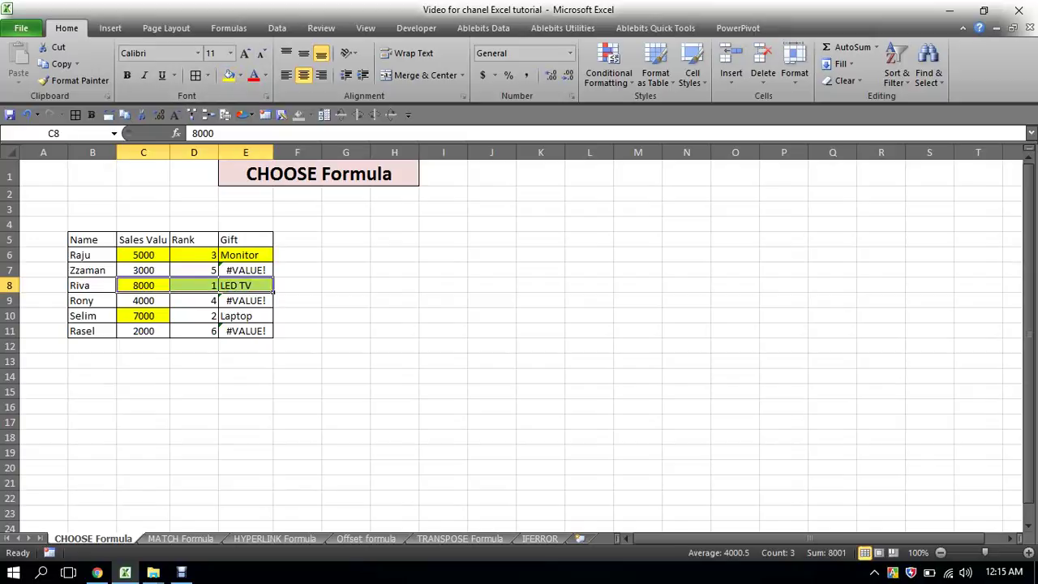
pyautogui.moveTo(142, 316); pyautogui.dragTo(246, 315)
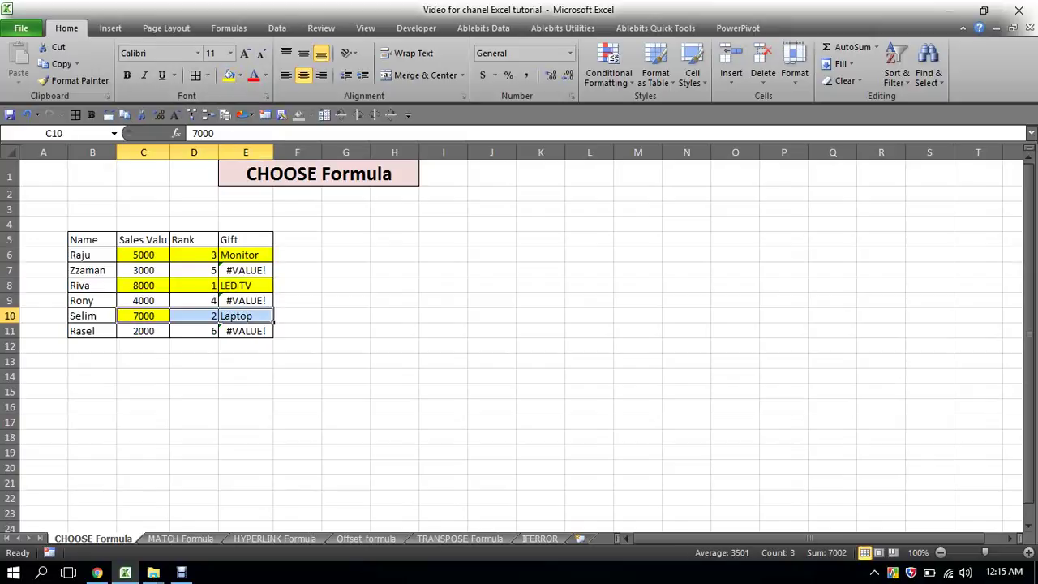
pyautogui.click(229, 74)
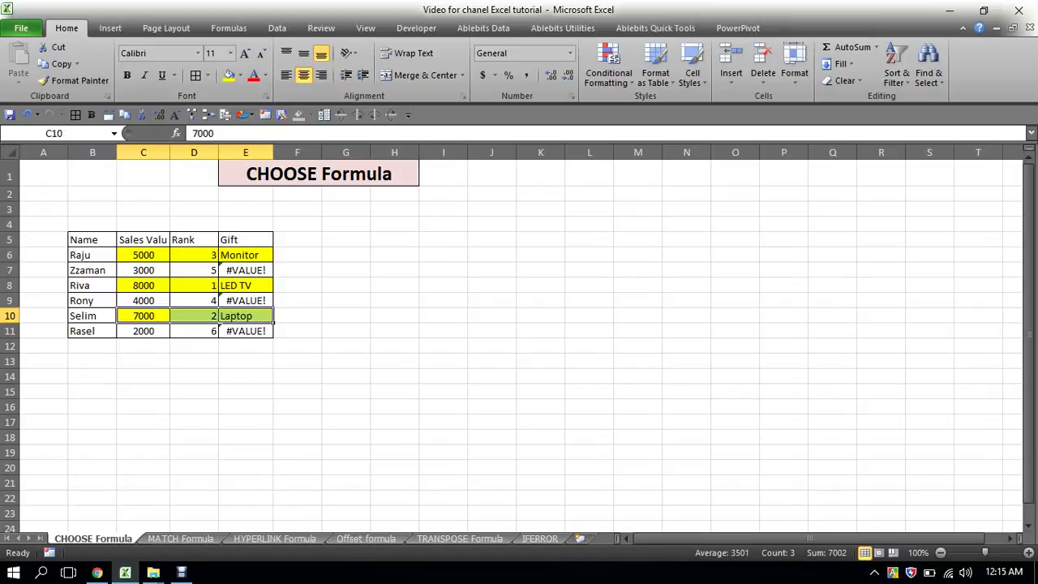
pyautogui.click(246, 255)
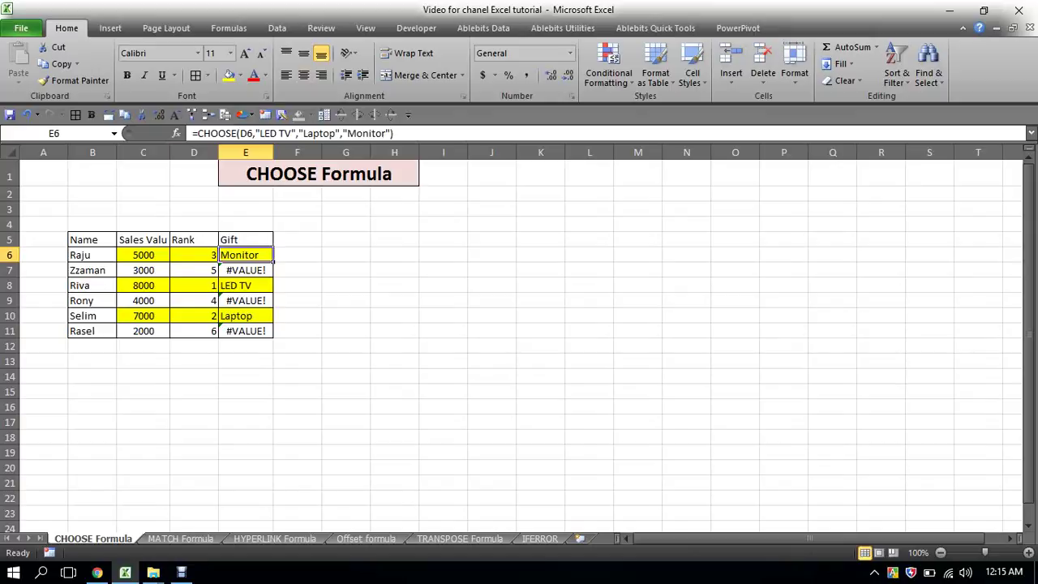
# Change E6 to =IFERROR(CHOOSE(D6,"LED TV","Laptop","Monitor"),0)
pyautogui.press('F2')
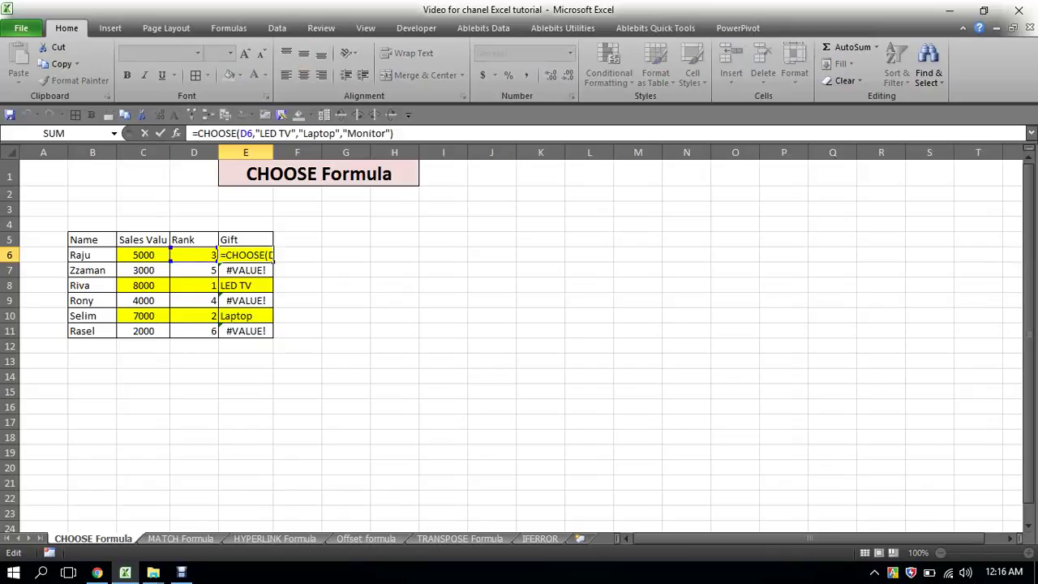
pyautogui.write('if')
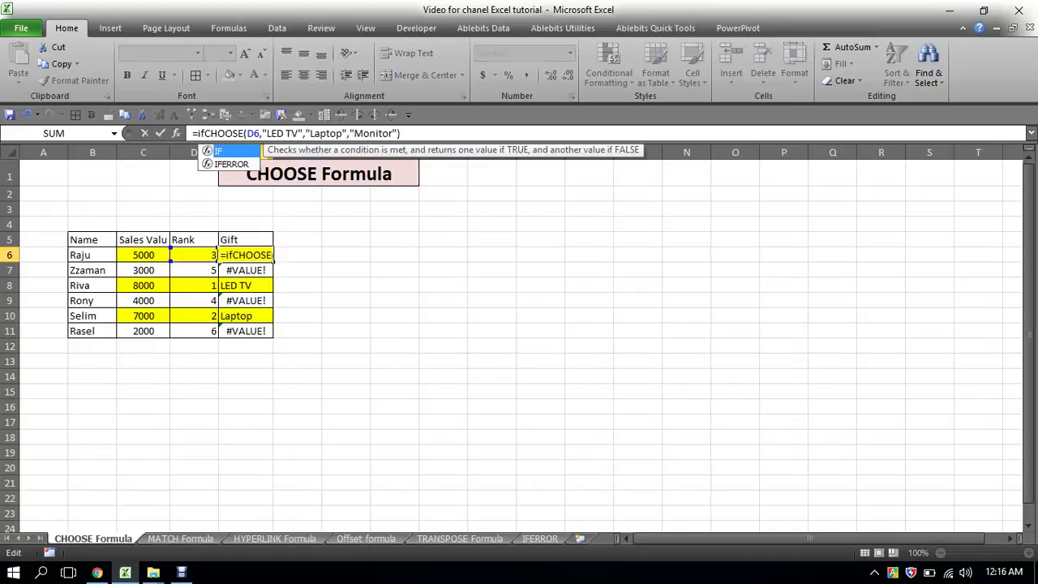
pyautogui.press('Down')
pyautogui.press('Tab')
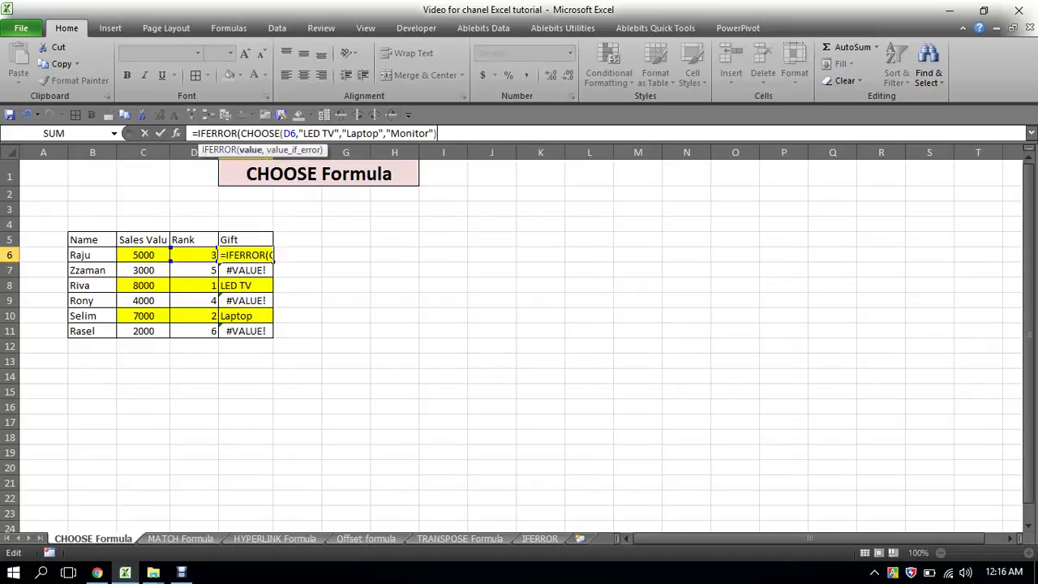
pyautogui.click(438, 133)
pyautogui.write(',')
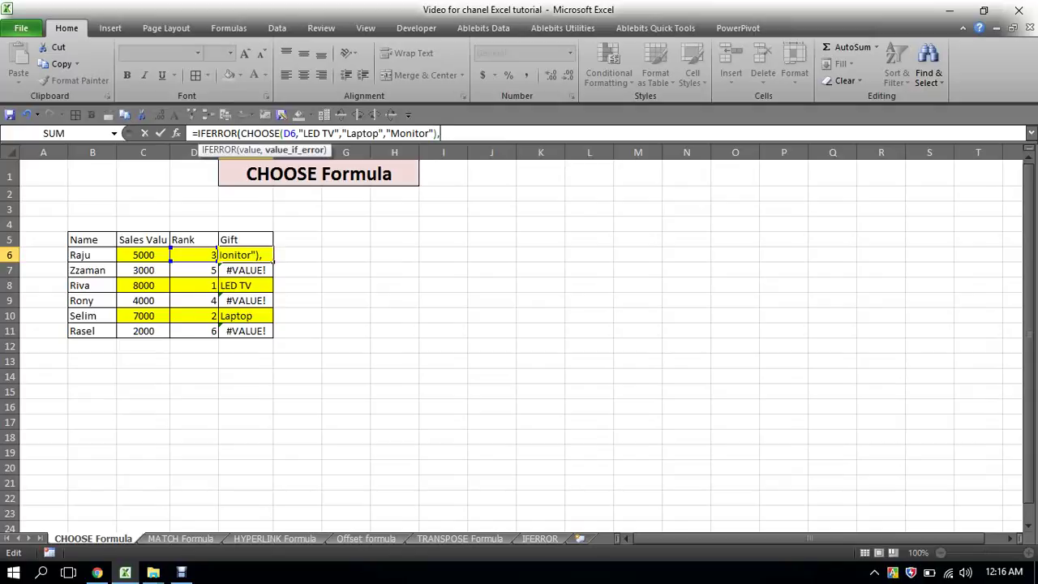
pyautogui.write('0')
pyautogui.write(')')
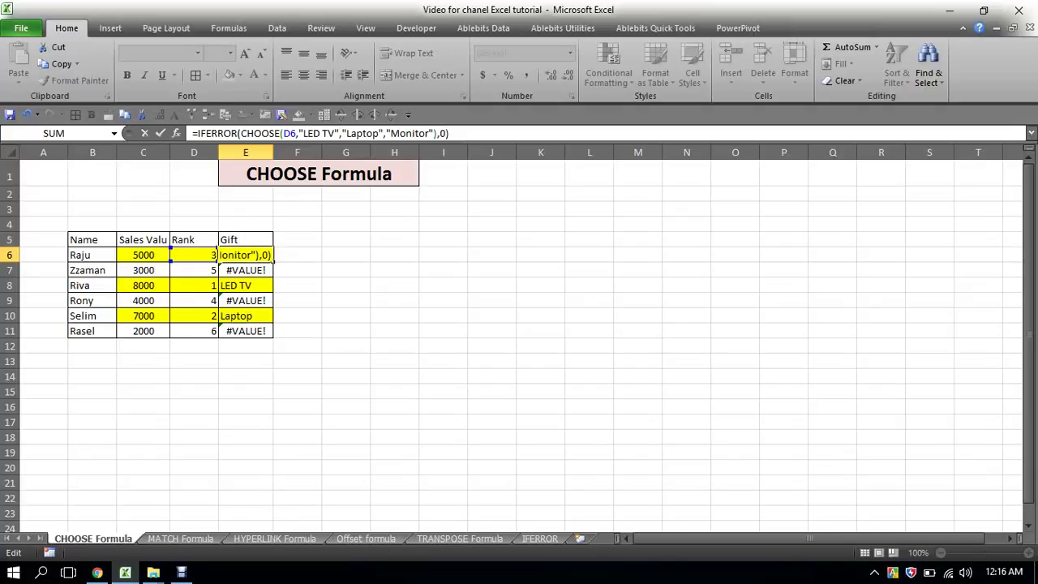
pyautogui.press('Return')
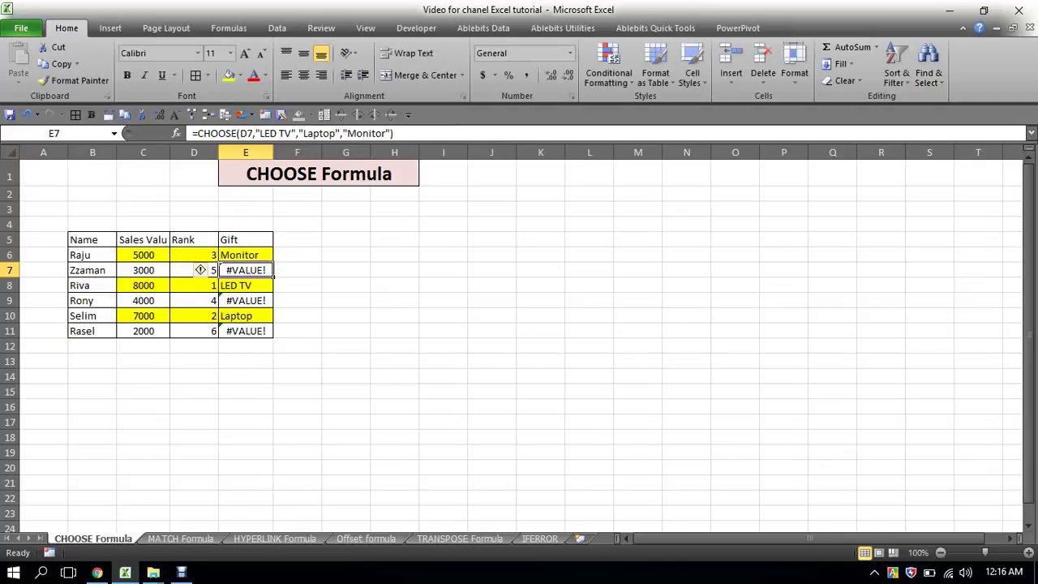
# Copy the IFERROR gift formula from E6 down to E11 so ranks 4–6 show 0
pyautogui.click(245, 255)
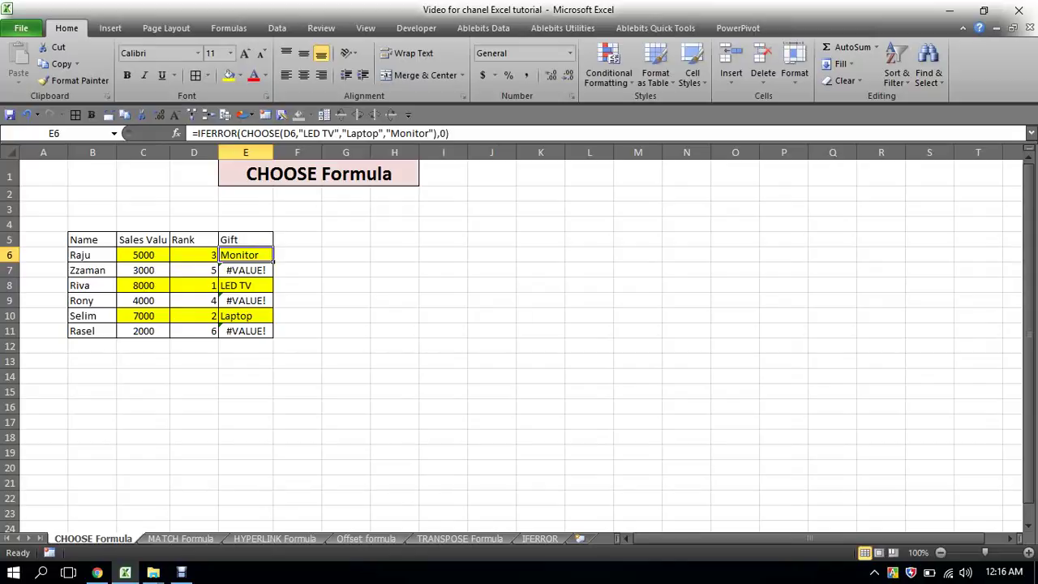
pyautogui.doubleClick(273, 262)
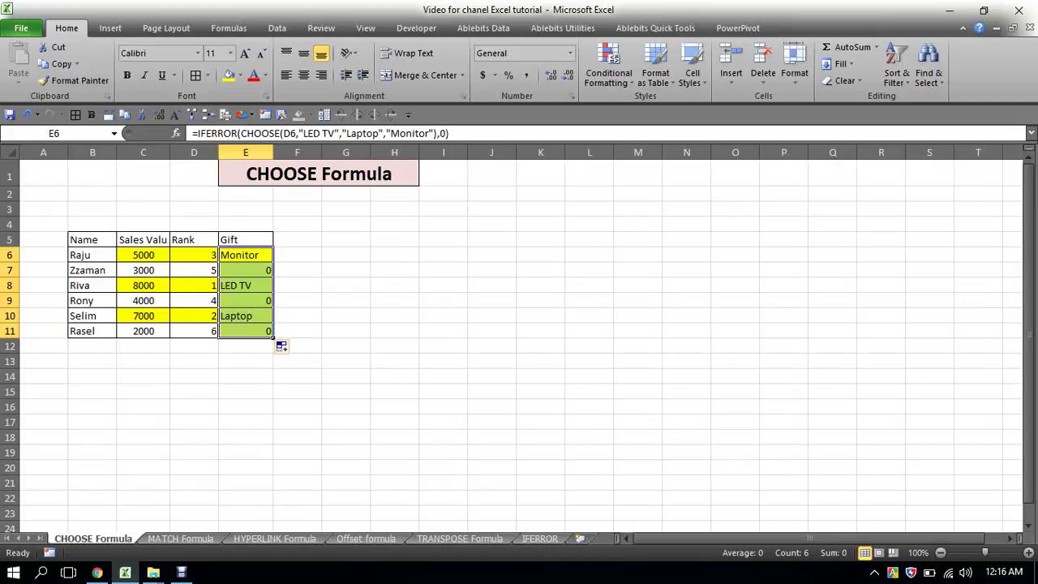
# Set the 0 gift cells E7, E9 and E11 to No Fill
pyautogui.click(394, 300)
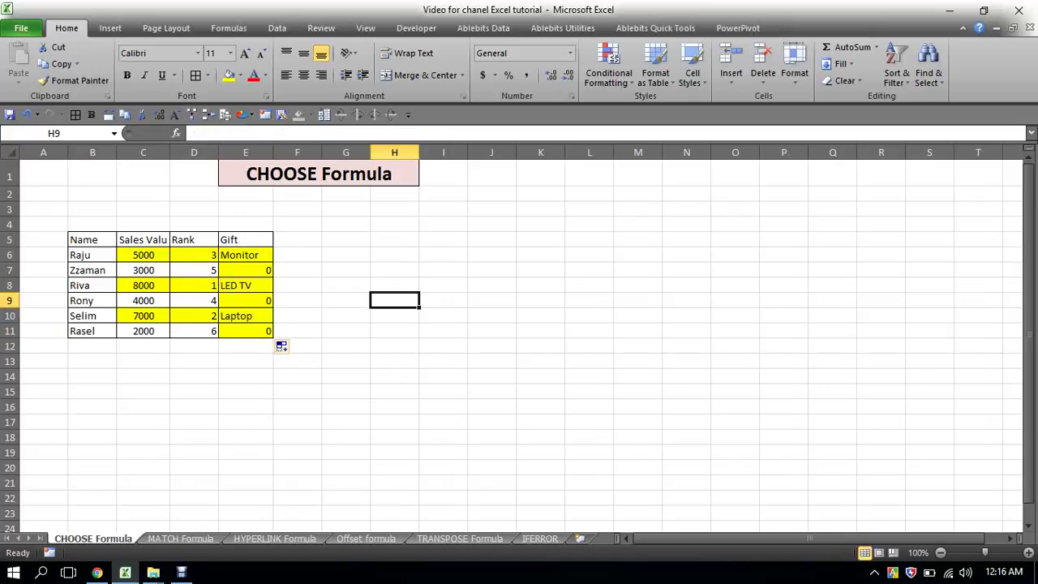
pyautogui.click(143, 270)
pyautogui.click(246, 270)
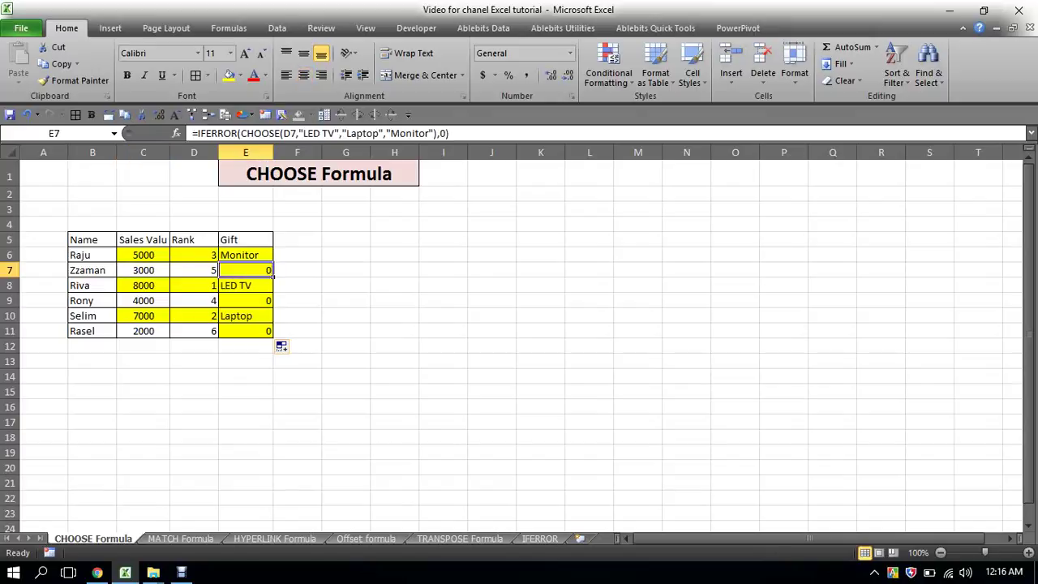
pyautogui.click(240, 75)
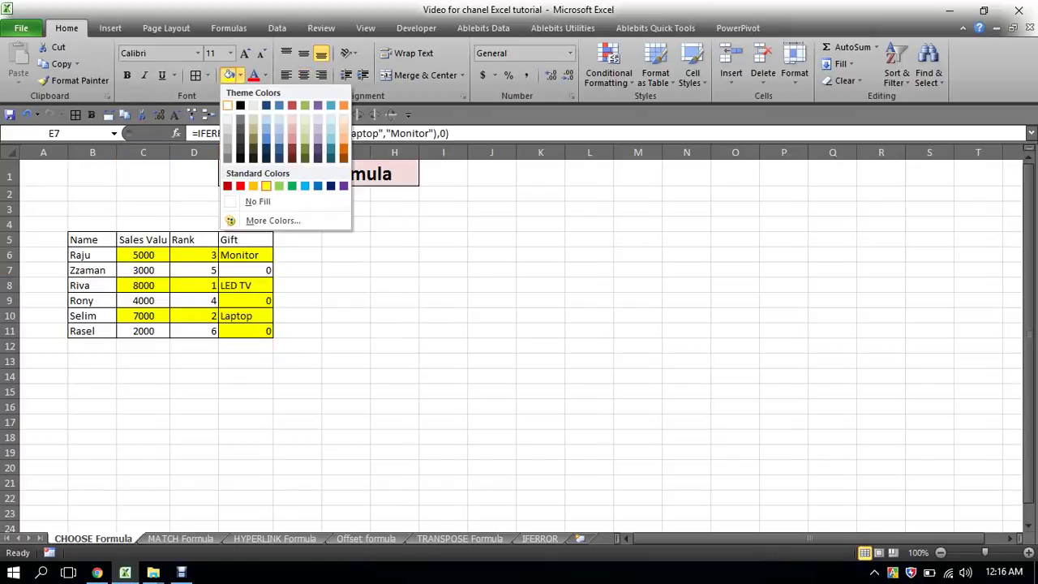
pyautogui.press('Escape')
pyautogui.click(245, 300)
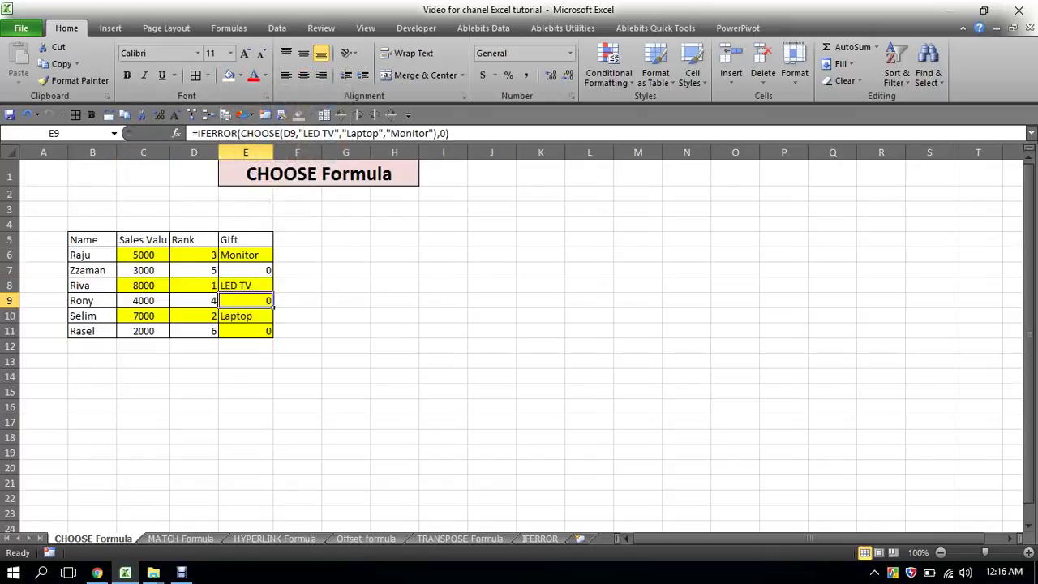
pyautogui.click(228, 75)
pyautogui.click(246, 331)
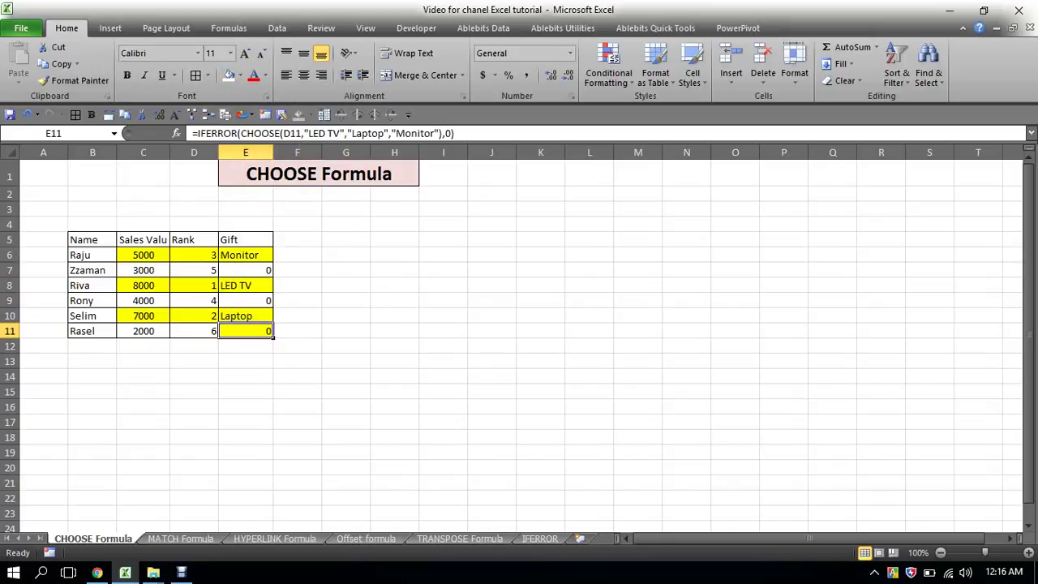
pyautogui.click(229, 74)
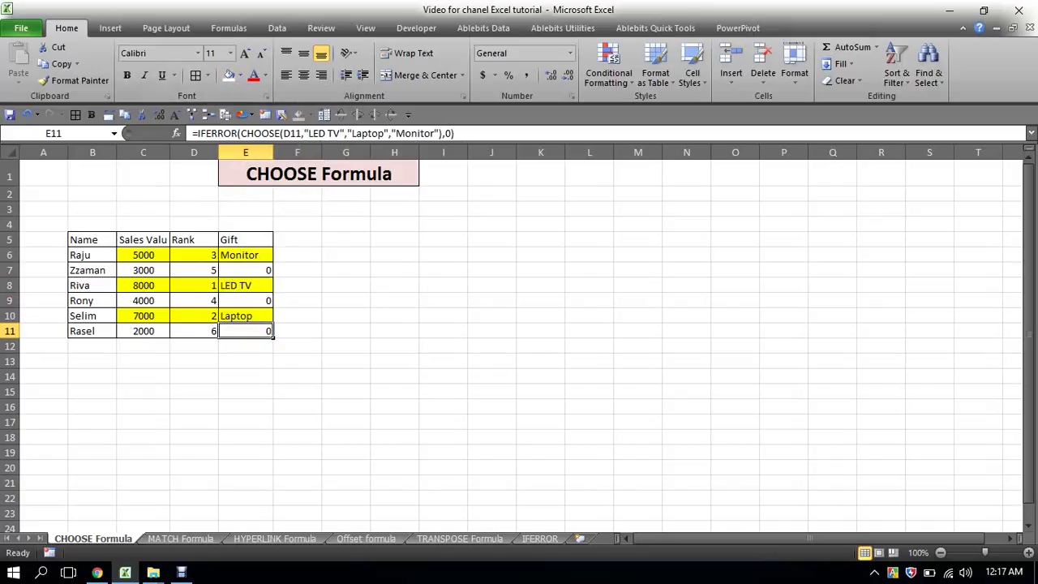